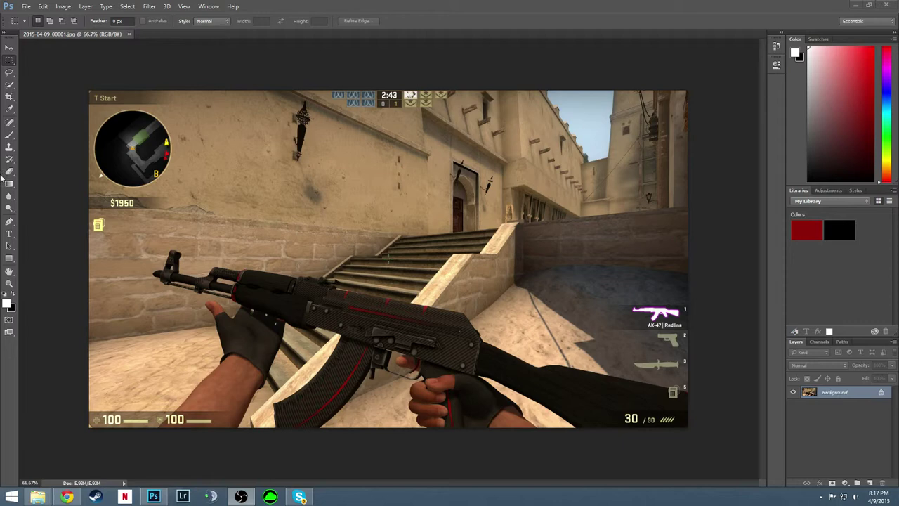
# - Clone dark stock texture over the part of the bomb icon that overlaps the rifle stock, using the Clone Stamp tool
pyautogui.click(9, 148)
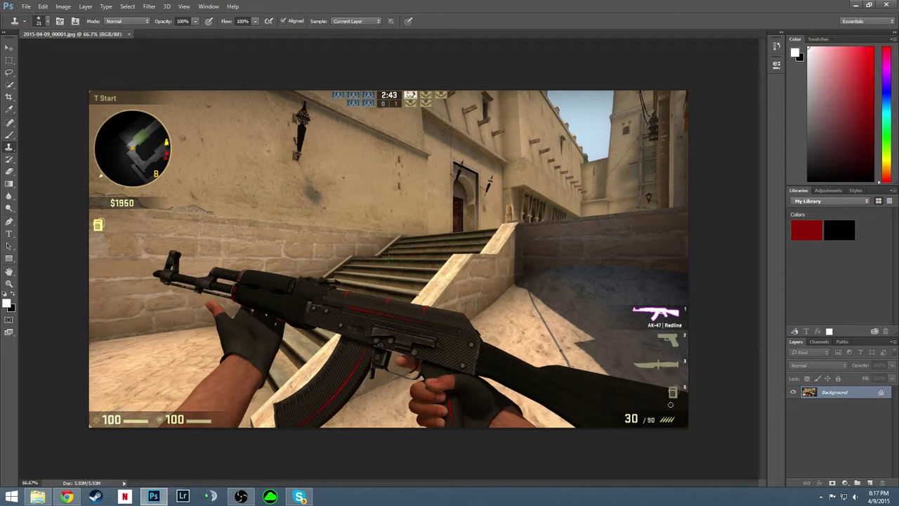
pyautogui.scroll(5, 570, 398)
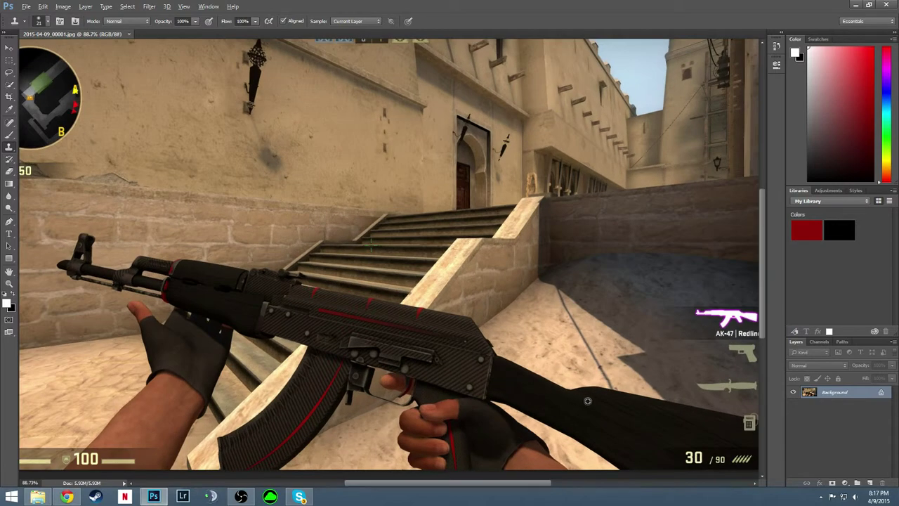
pyautogui.moveTo(646, 417); pyautogui.dragTo(330, 314)
pyautogui.moveTo(515, 379); pyautogui.dragTo(204, 315)
pyautogui.keyDown('alt'); pyautogui.click(112, 294); pyautogui.keyUp('alt')
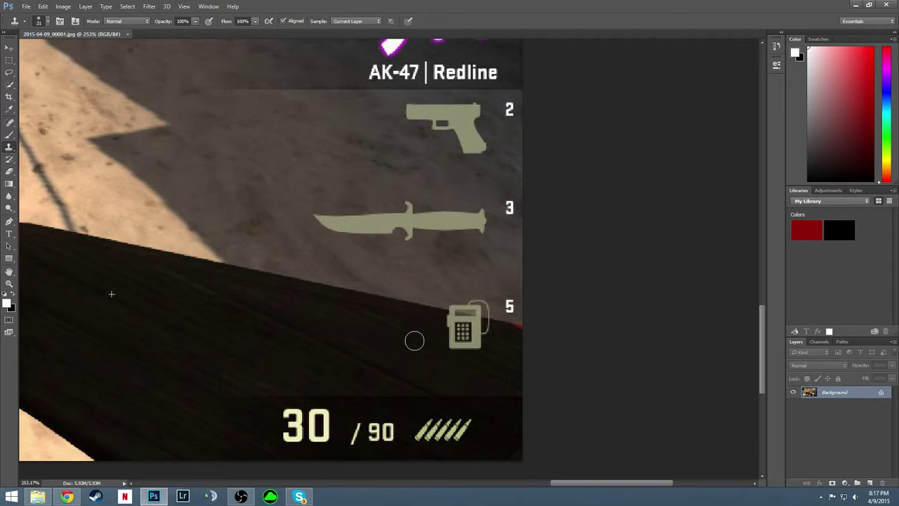
pyautogui.moveTo(415, 340)
pyautogui.mouseDown()
pyautogui.moveTo(469, 345)
pyautogui.moveTo(433, 336)
pyautogui.moveTo(415, 317)
pyautogui.moveTo(492, 336)
pyautogui.moveTo(428, 326)
pyautogui.moveTo(454, 325)
pyautogui.mouseUp()
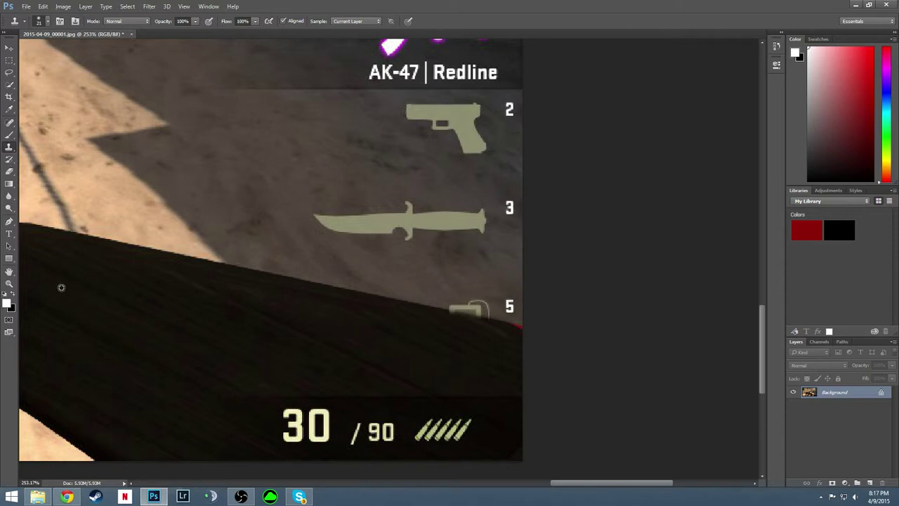
# - Clone the dark stock texture over the 30 / 90 ammo counter and the bullet icons
pyautogui.moveTo(296, 417)
pyautogui.mouseDown()
pyautogui.moveTo(328, 437)
pyautogui.moveTo(328, 448)
pyautogui.moveTo(347, 437)
pyautogui.mouseUp()
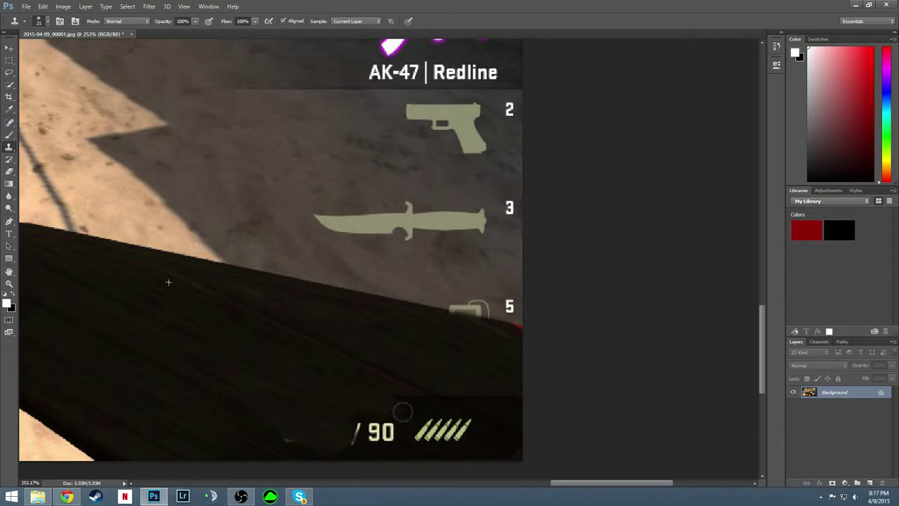
pyautogui.moveTo(403, 412)
pyautogui.mouseDown()
pyautogui.moveTo(429, 407)
pyautogui.moveTo(298, 442)
pyautogui.moveTo(391, 434)
pyautogui.moveTo(335, 424)
pyautogui.moveTo(423, 429)
pyautogui.moveTo(415, 418)
pyautogui.moveTo(476, 416)
pyautogui.moveTo(398, 414)
pyautogui.moveTo(447, 388)
pyautogui.moveTo(465, 402)
pyautogui.moveTo(426, 390)
pyautogui.moveTo(513, 436)
pyautogui.moveTo(502, 460)
pyautogui.moveTo(518, 451)
pyautogui.moveTo(371, 457)
pyautogui.moveTo(431, 454)
pyautogui.mouseUp()
pyautogui.keyDown('alt'); pyautogui.click(147, 330); pyautogui.keyUp('alt')
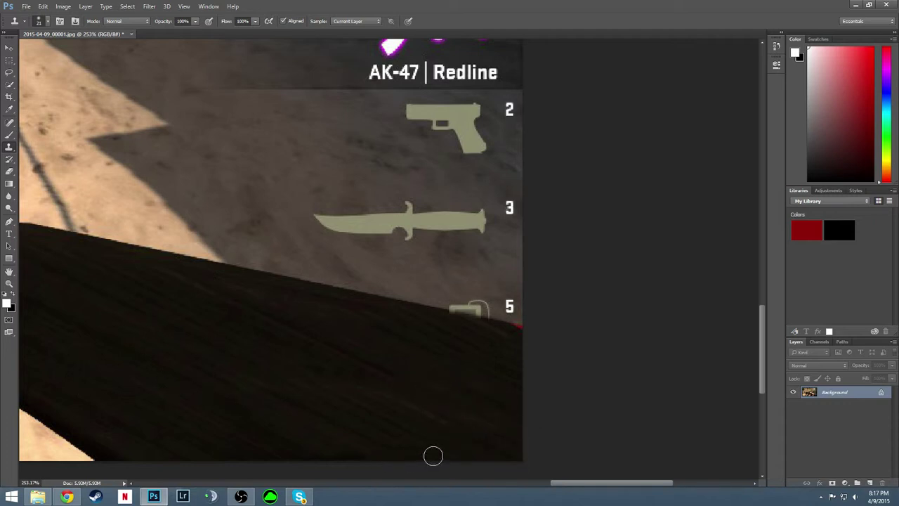
pyautogui.keyDown('alt'); pyautogui.click(192, 353); pyautogui.keyUp('alt')
pyautogui.moveTo(371, 452)
pyautogui.mouseDown()
pyautogui.moveTo(470, 434)
pyautogui.moveTo(440, 429)
pyautogui.mouseUp()
pyautogui.scroll(-1, 131, 324)
pyautogui.keyDown('alt'); pyautogui.click(188, 347); pyautogui.keyUp('alt')
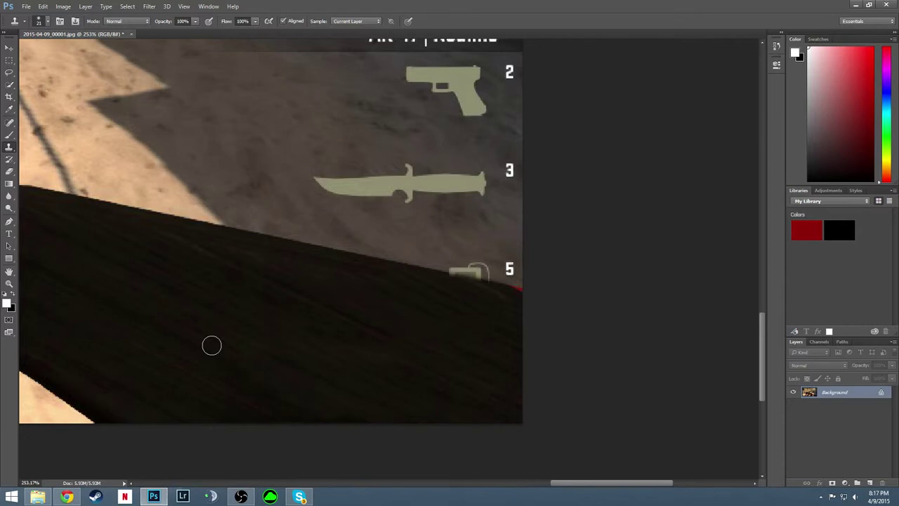
# - Clone forearm skin over the armour number's digits that overlap the left arm
pyautogui.scroll(-10, 217, 329)
pyautogui.moveTo(97, 297); pyautogui.dragTo(490, 326)
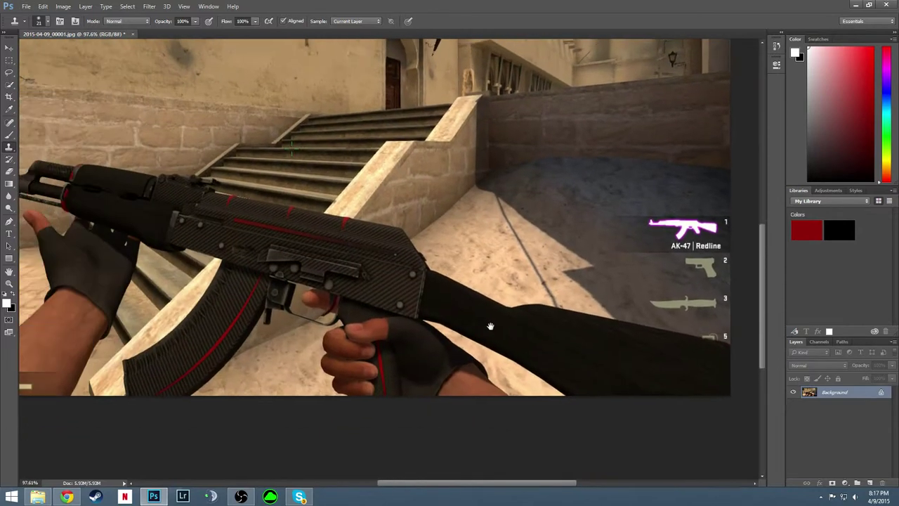
pyautogui.scroll(3, 490, 326)
pyautogui.scroll(2, 316, 307)
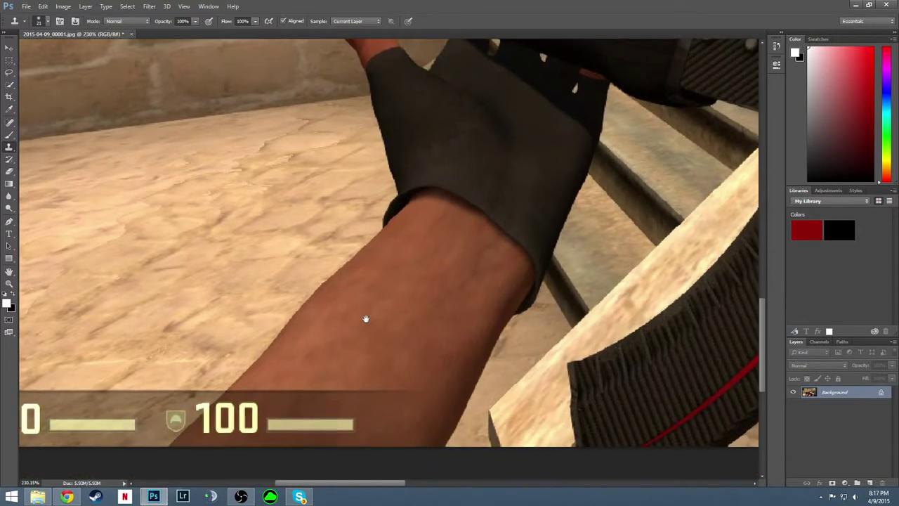
pyautogui.moveTo(366, 319); pyautogui.dragTo(368, 317)
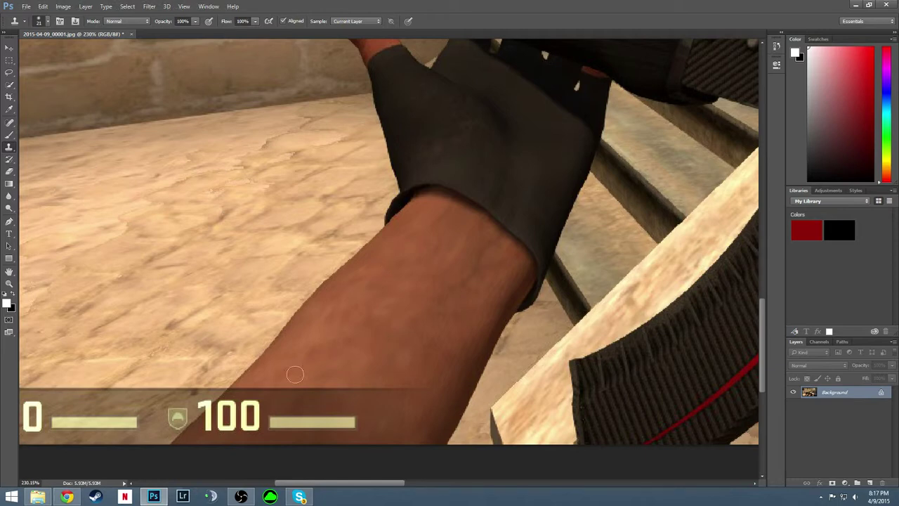
pyautogui.moveTo(283, 384)
pyautogui.mouseDown()
pyautogui.moveTo(241, 402)
pyautogui.moveTo(264, 371)
pyautogui.moveTo(222, 422)
pyautogui.moveTo(307, 348)
pyautogui.moveTo(189, 447)
pyautogui.moveTo(264, 411)
pyautogui.moveTo(274, 418)
pyautogui.moveTo(263, 422)
pyautogui.moveTo(319, 349)
pyautogui.moveTo(293, 405)
pyautogui.moveTo(309, 366)
pyautogui.moveTo(256, 446)
pyautogui.moveTo(265, 426)
pyautogui.moveTo(239, 443)
pyautogui.mouseUp()
pyautogui.keyDown('alt'); pyautogui.click(360, 309); pyautogui.keyUp('alt')
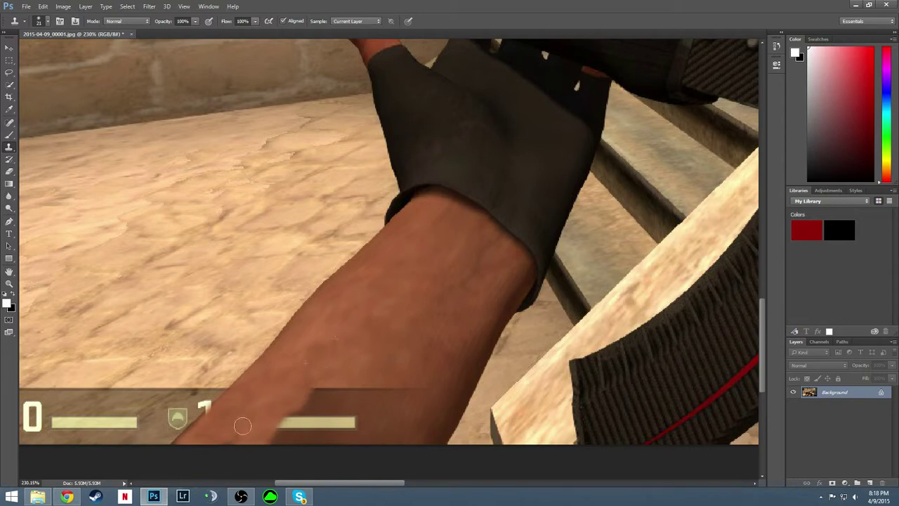
# - Clone more forearm skin over the armour bar and the shaded HUD band across the left arm
pyautogui.moveTo(278, 382); pyautogui.dragTo(253, 409)
pyautogui.moveTo(310, 399)
pyautogui.mouseDown()
pyautogui.moveTo(279, 432)
pyautogui.moveTo(293, 414)
pyautogui.moveTo(278, 440)
pyautogui.moveTo(298, 418)
pyautogui.moveTo(296, 439)
pyautogui.moveTo(274, 446)
pyautogui.mouseUp()
pyautogui.keyDown('alt'); pyautogui.click(302, 363); pyautogui.keyUp('alt')
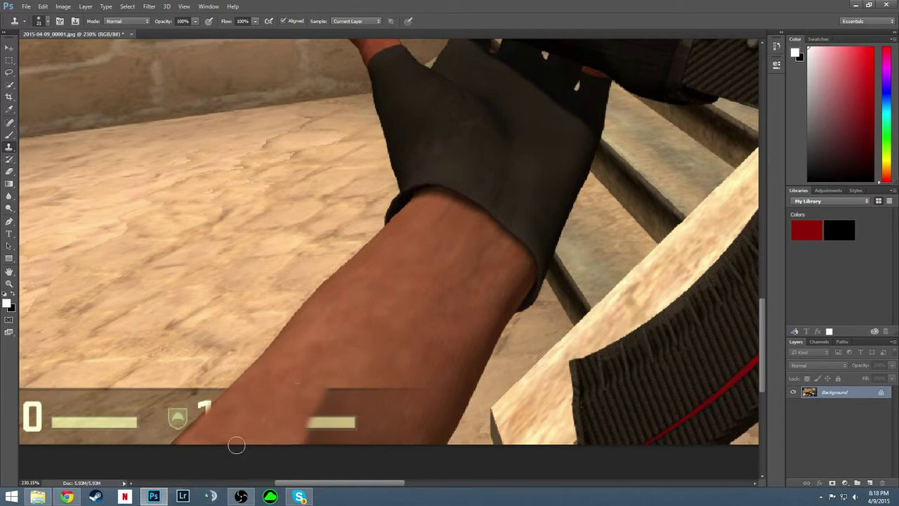
pyautogui.moveTo(338, 385)
pyautogui.mouseDown()
pyautogui.moveTo(302, 446)
pyautogui.moveTo(341, 371)
pyautogui.moveTo(360, 377)
pyautogui.moveTo(344, 411)
pyautogui.moveTo(349, 382)
pyautogui.moveTo(317, 433)
pyautogui.moveTo(343, 409)
pyautogui.moveTo(396, 395)
pyautogui.moveTo(392, 372)
pyautogui.moveTo(336, 439)
pyautogui.moveTo(367, 426)
pyautogui.moveTo(382, 406)
pyautogui.moveTo(336, 447)
pyautogui.moveTo(366, 415)
pyautogui.moveTo(345, 433)
pyautogui.mouseUp()
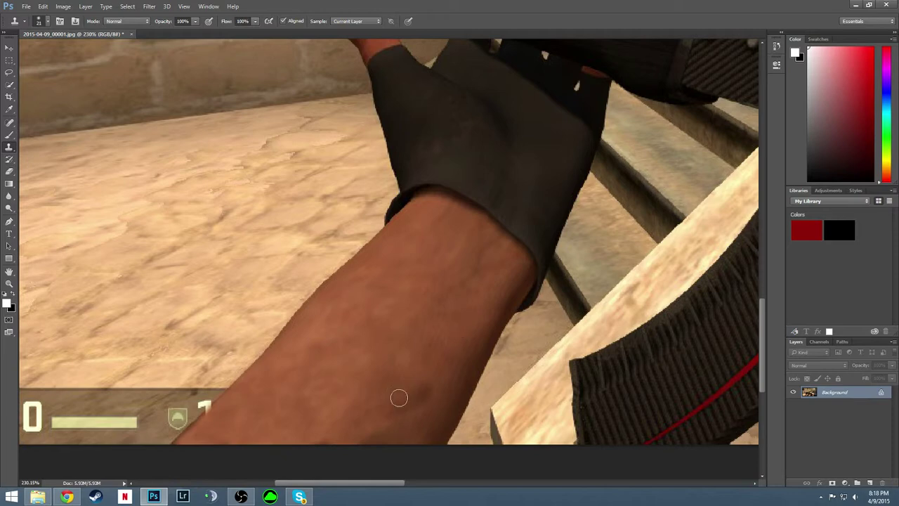
# - Blend the remaining dark HUD patches near the forearm's inner edge with cloned skin
pyautogui.moveTo(371, 412)
pyautogui.mouseDown()
pyautogui.moveTo(324, 442)
pyautogui.moveTo(338, 425)
pyautogui.mouseUp()
pyautogui.keyDown('alt'); pyautogui.click(426, 364); pyautogui.keyUp('alt')
pyautogui.moveTo(424, 393)
pyautogui.mouseDown()
pyautogui.moveTo(412, 394)
pyautogui.moveTo(428, 377)
pyautogui.moveTo(409, 395)
pyautogui.mouseUp()
pyautogui.keyDown('alt'); pyautogui.click(418, 388); pyautogui.keyUp('alt')
pyautogui.keyDown('alt'); pyautogui.click(422, 361); pyautogui.keyUp('alt')
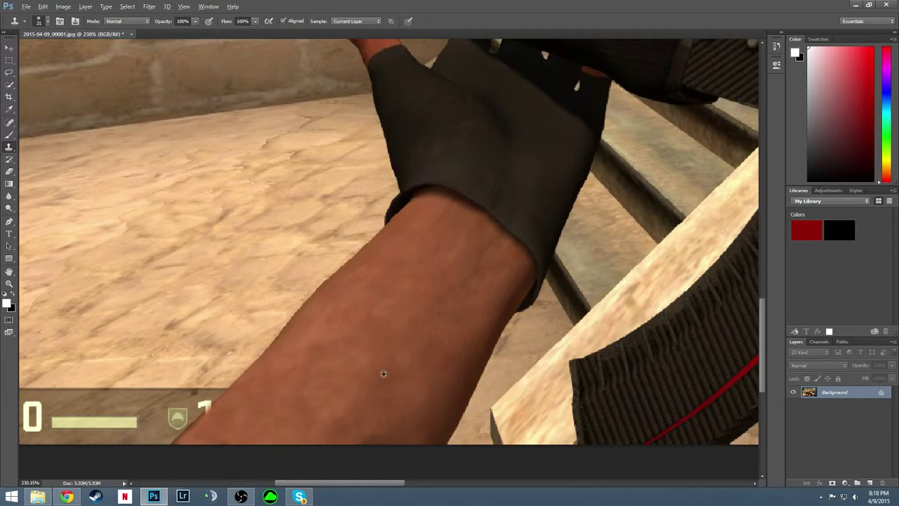
# - Examine the retouched forearm and the health and armour display still covering the ground beside it
pyautogui.scroll(-6, 395, 392)
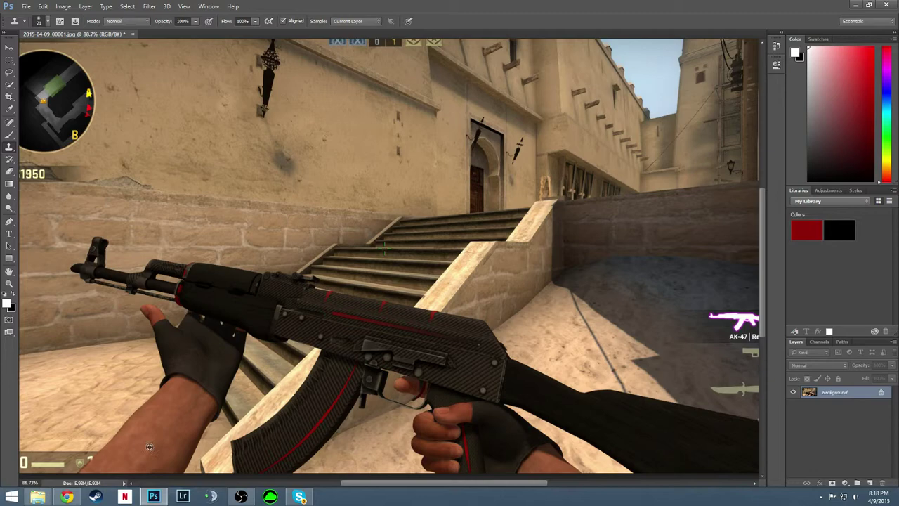
pyautogui.scroll(5, 150, 447)
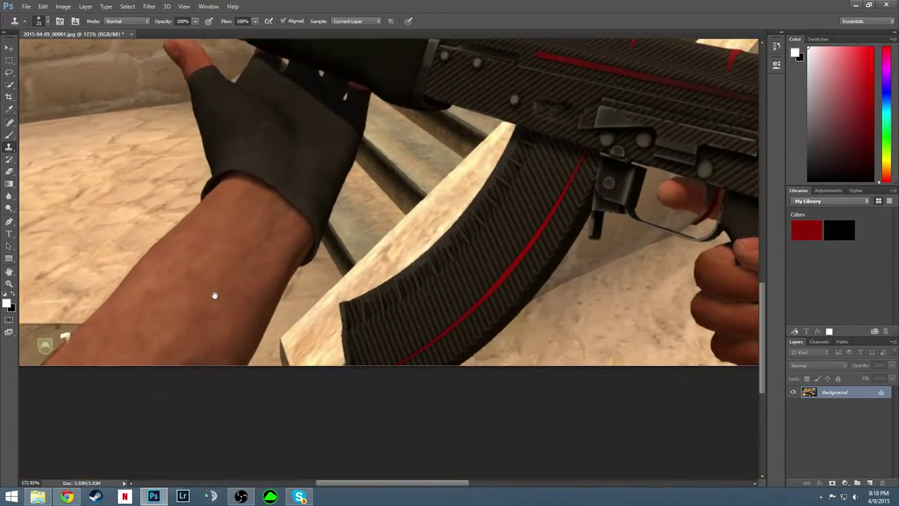
pyautogui.moveTo(215, 295); pyautogui.dragTo(251, 212)
pyautogui.scroll(2, 267, 188)
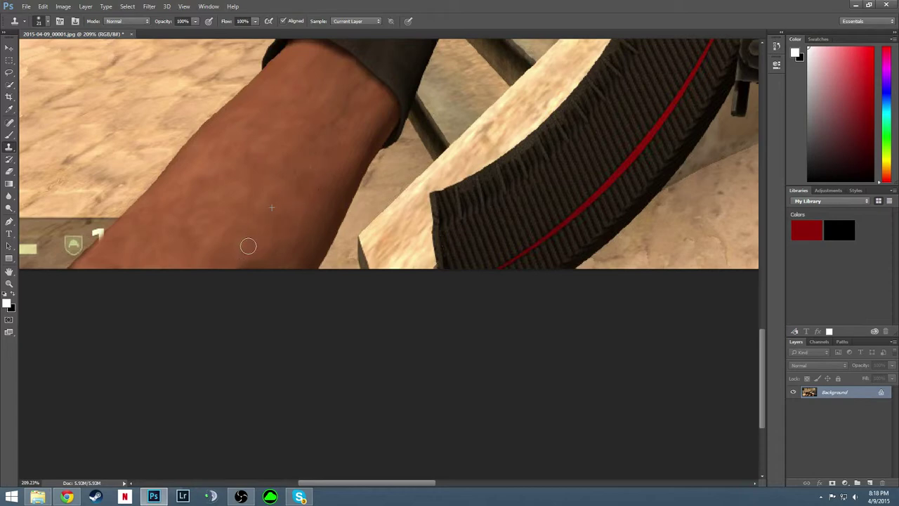
pyautogui.scroll(-11, 260, 131)
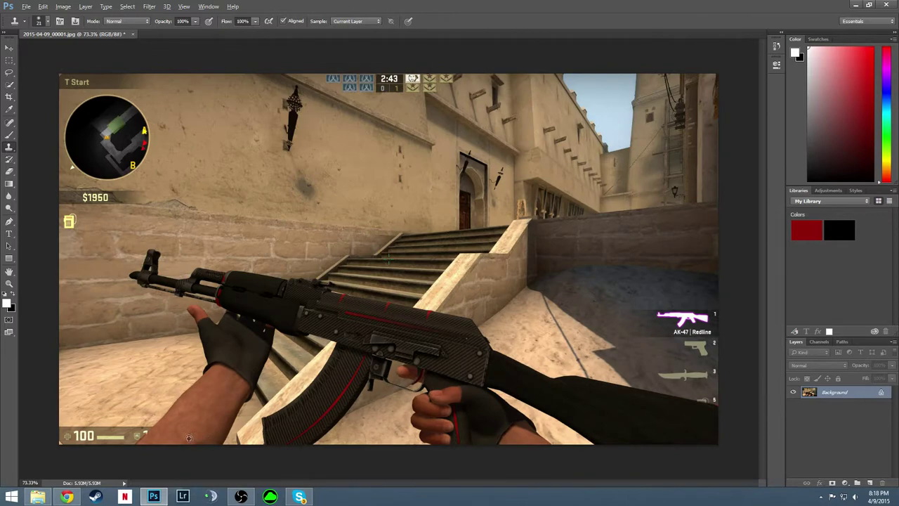
pyautogui.scroll(5, 204, 323)
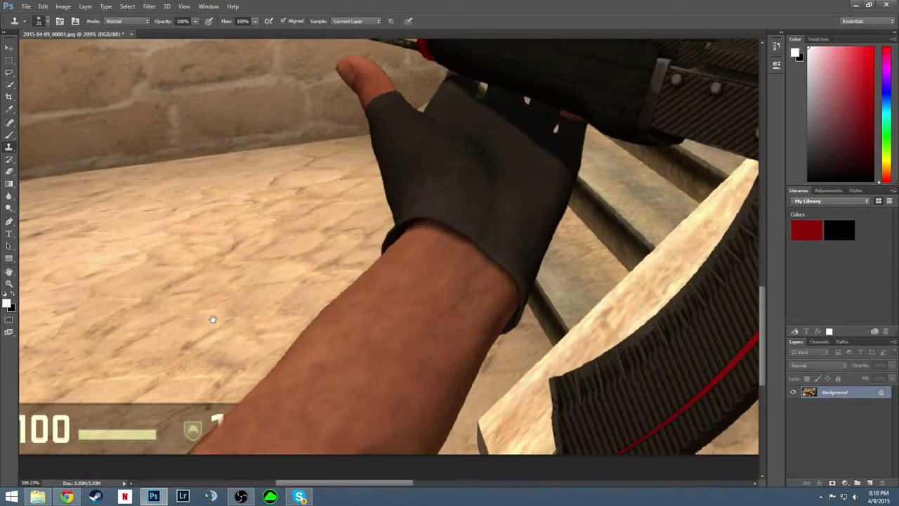
pyautogui.moveTo(212, 319); pyautogui.dragTo(295, 314)
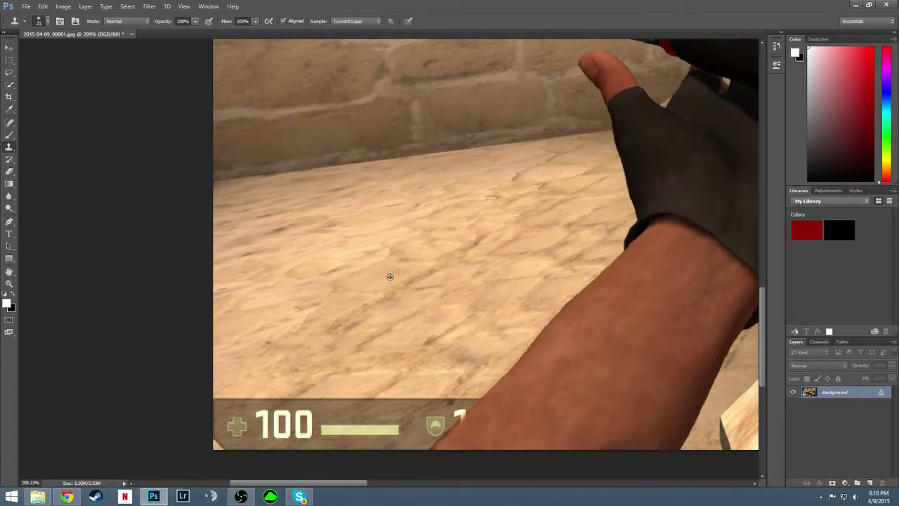
pyautogui.scroll(-5, 396, 279)
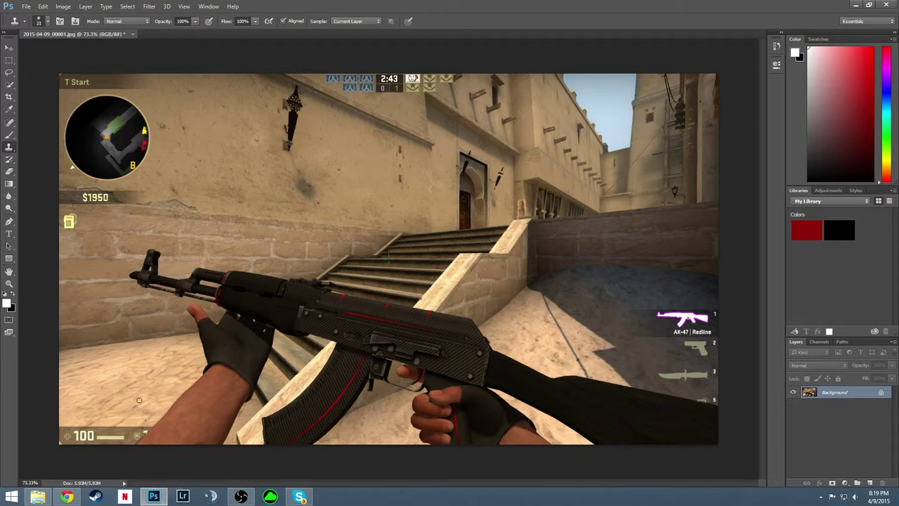
# - Select the rifle's fore-end, the left glove and the left forearm with the Quick Selection tool
pyautogui.click(8, 85)
pyautogui.scroll(10, 221, 274)
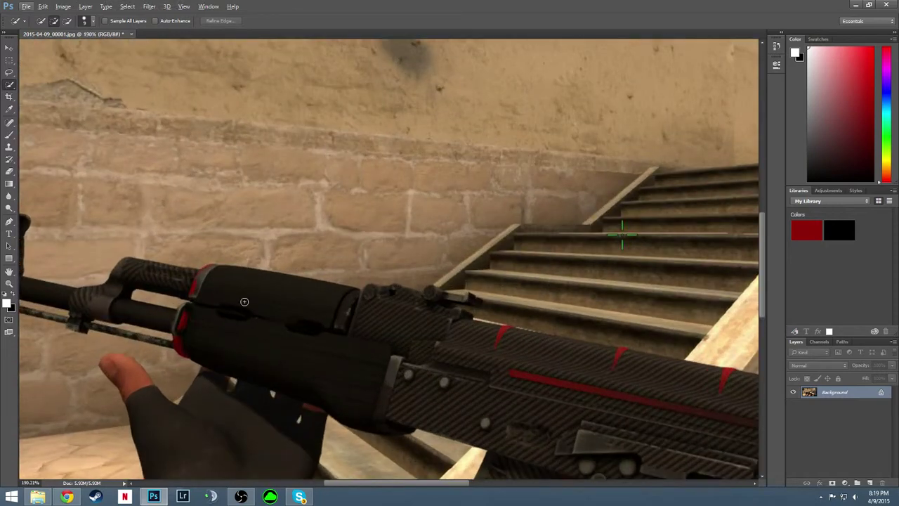
pyautogui.moveTo(245, 303)
pyautogui.mouseDown()
pyautogui.moveTo(219, 308)
pyautogui.moveTo(325, 361)
pyautogui.moveTo(309, 376)
pyautogui.mouseUp()
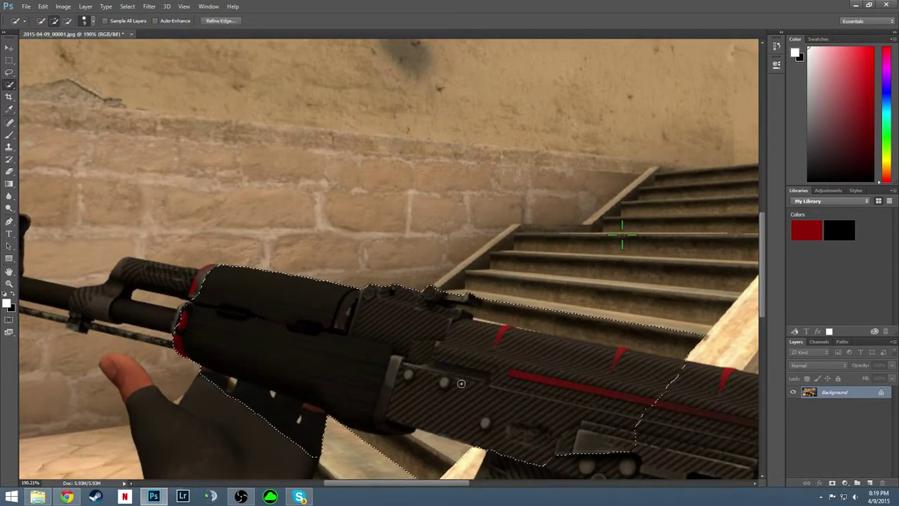
pyautogui.moveTo(213, 444); pyautogui.dragTo(212, 147)
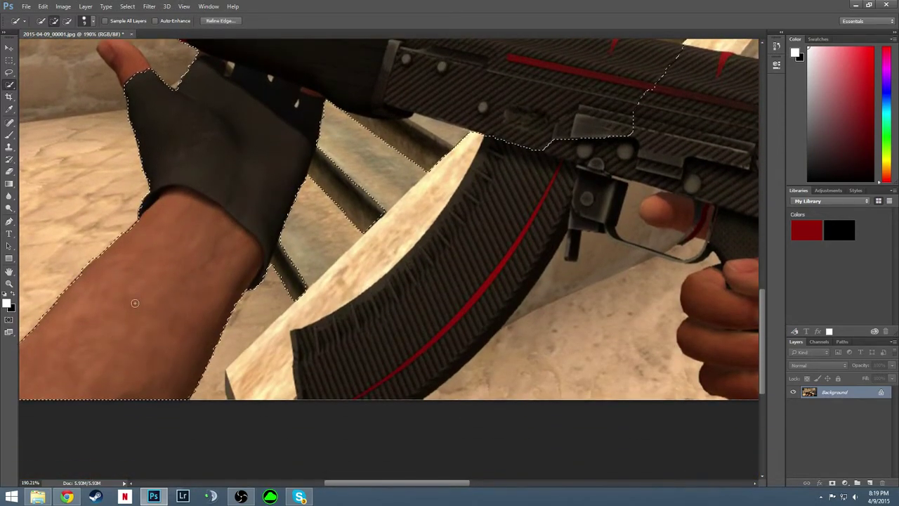
# - Extend the selection over the rifle's magazine, receiver and stock and the right hand
pyautogui.scroll(5, 133, 297)
pyautogui.moveTo(133, 204); pyautogui.dragTo(309, 230)
pyautogui.moveTo(482, 255); pyautogui.dragTo(232, 211)
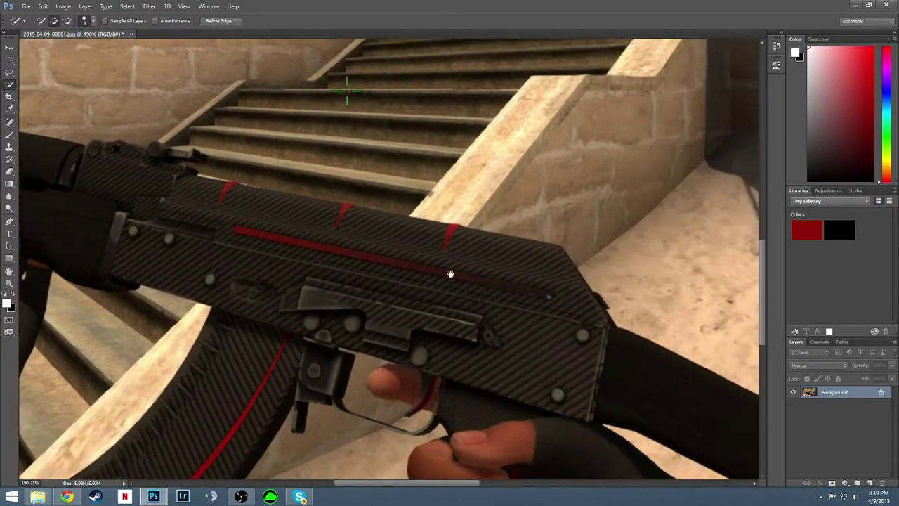
pyautogui.moveTo(450, 273); pyautogui.dragTo(225, 203)
pyautogui.moveTo(329, 199)
pyautogui.mouseDown()
pyautogui.moveTo(196, 204)
pyautogui.moveTo(157, 169)
pyautogui.moveTo(396, 251)
pyautogui.moveTo(580, 228)
pyautogui.moveTo(736, 295)
pyautogui.mouseUp()
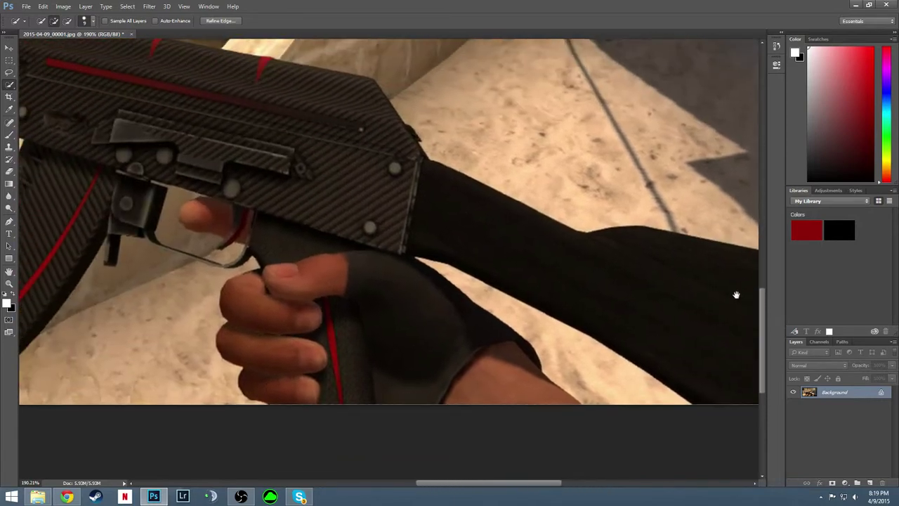
pyautogui.moveTo(605, 230); pyautogui.dragTo(630, 334)
pyautogui.scroll(-2, 629, 341)
pyautogui.scroll(-1, 452, 374)
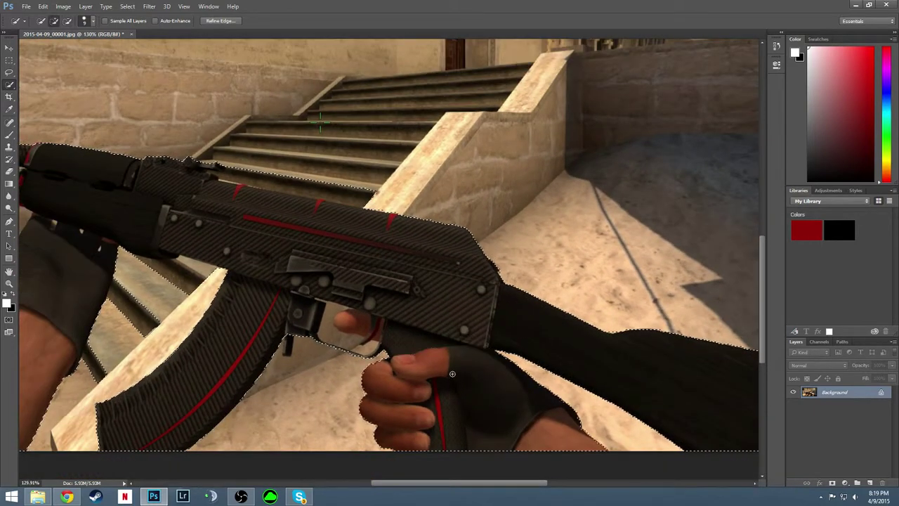
# - Subtract the stair steps above the receiver from the selection so its edge follows the rifle's top
pyautogui.scroll(-1, 409, 339)
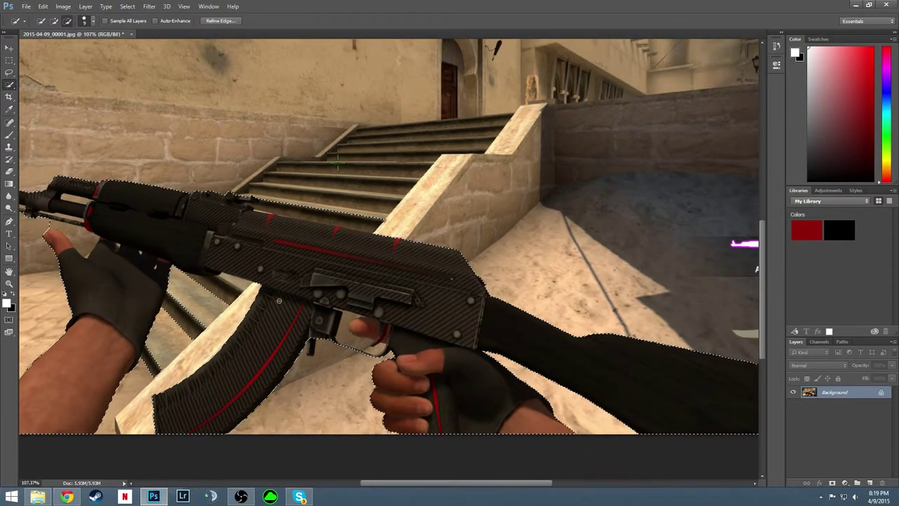
pyautogui.scroll(4, 313, 218)
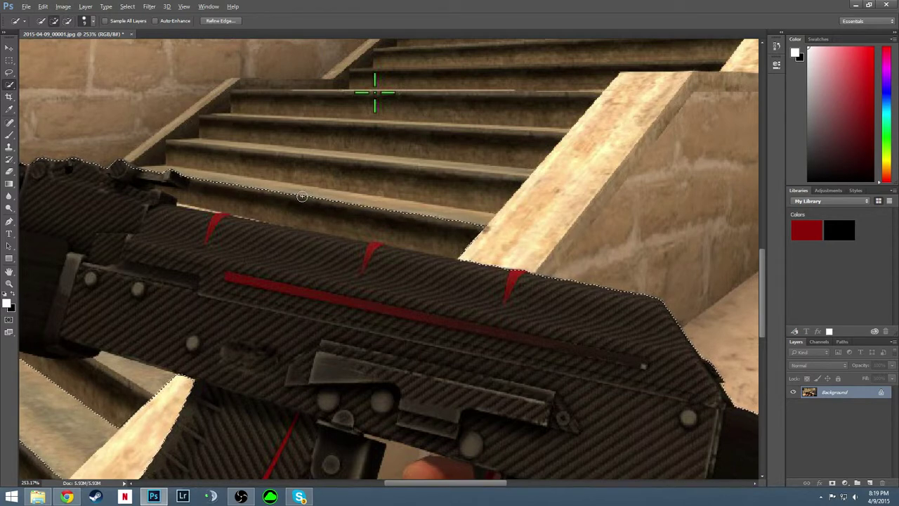
pyautogui.press('alt')
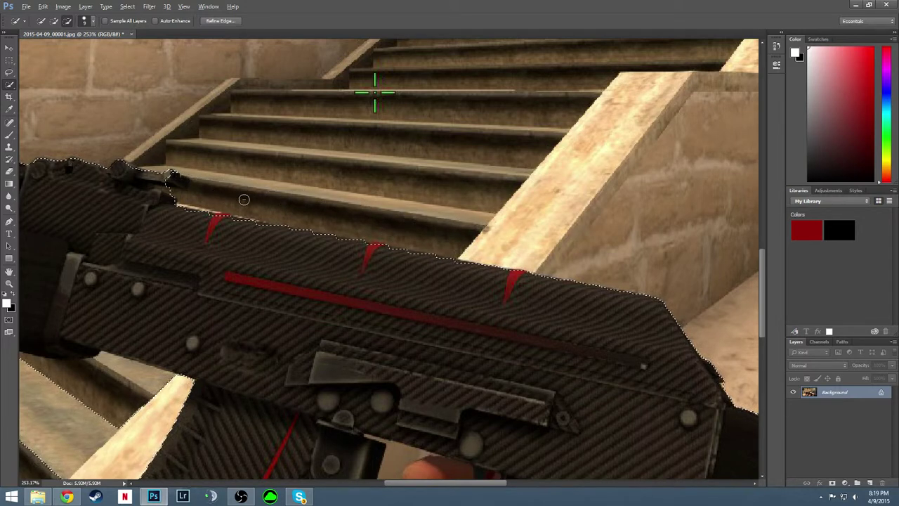
pyautogui.moveTo(261, 208); pyautogui.dragTo(488, 119)
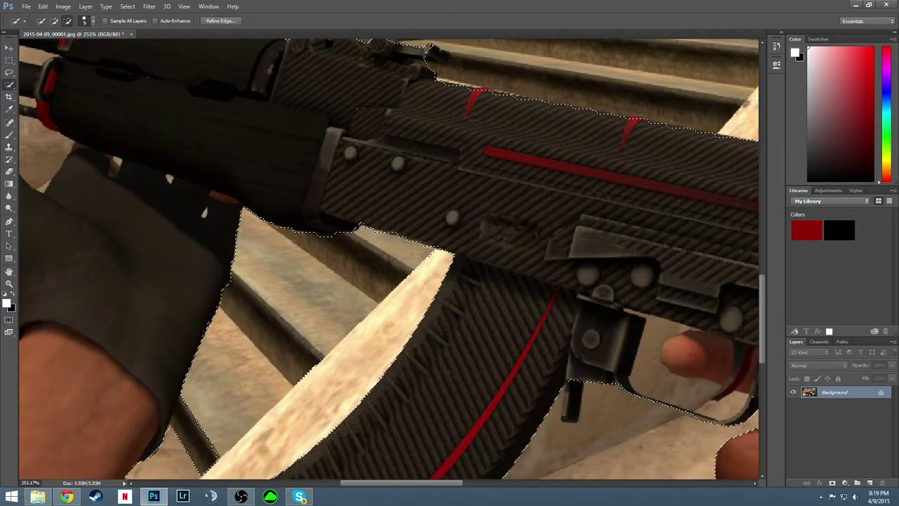
# - Refine the selection edge around the background gap between the left wrist and the magazine
pyautogui.moveTo(197, 448); pyautogui.dragTo(186, 422)
pyautogui.moveTo(307, 370); pyautogui.dragTo(383, 258)
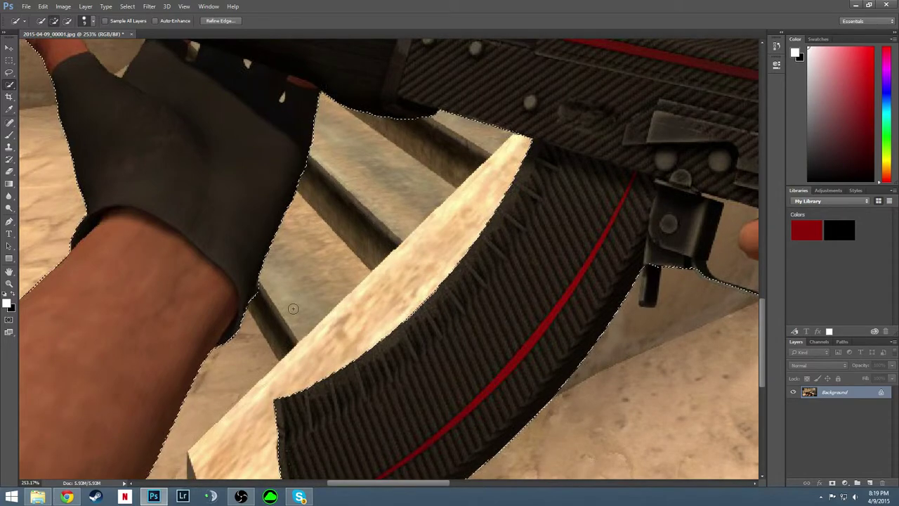
pyautogui.moveTo(302, 299); pyautogui.dragTo(372, 205)
pyautogui.moveTo(312, 317); pyautogui.dragTo(68, 290)
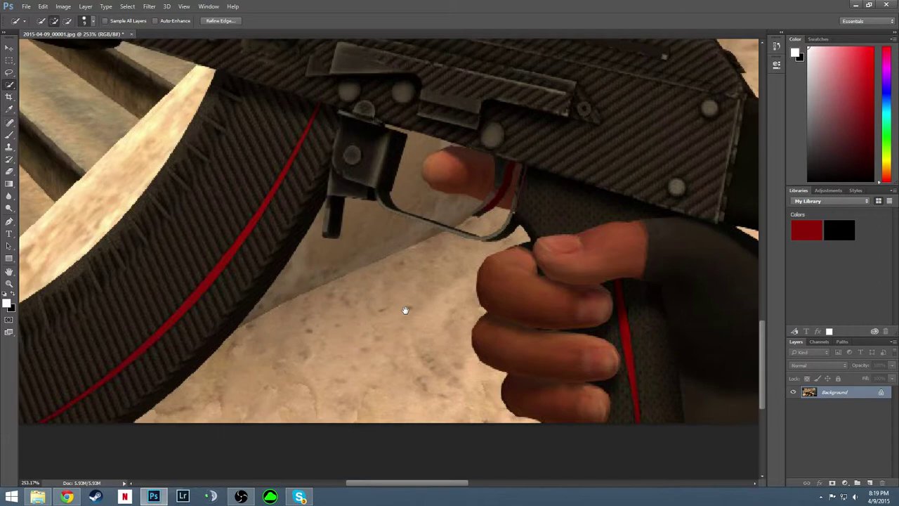
# - Invert the selection so that it covers the background around the rifle and arms
pyautogui.scroll(-12, 405, 310)
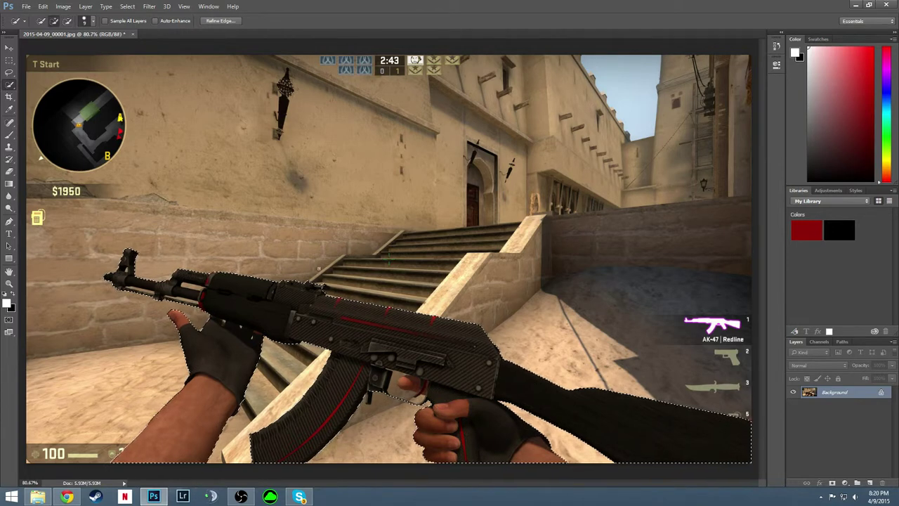
pyautogui.click(127, 6)
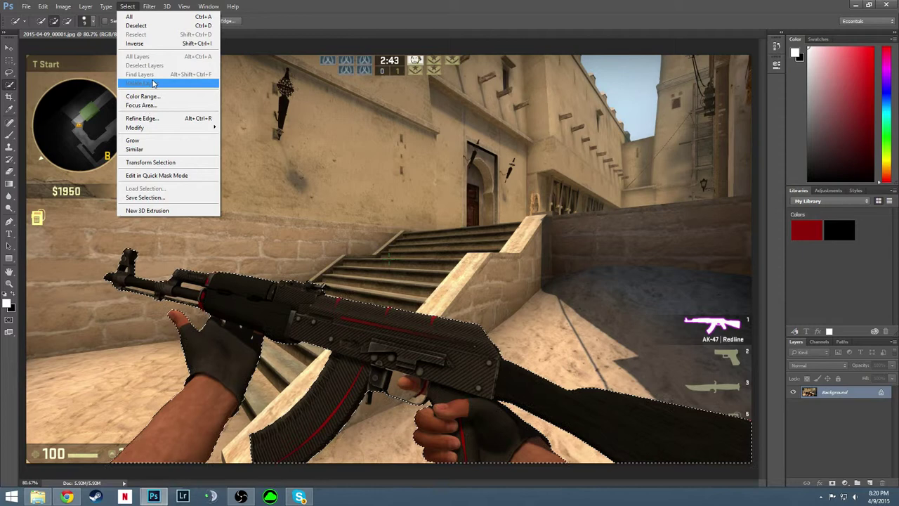
pyautogui.click(142, 44)
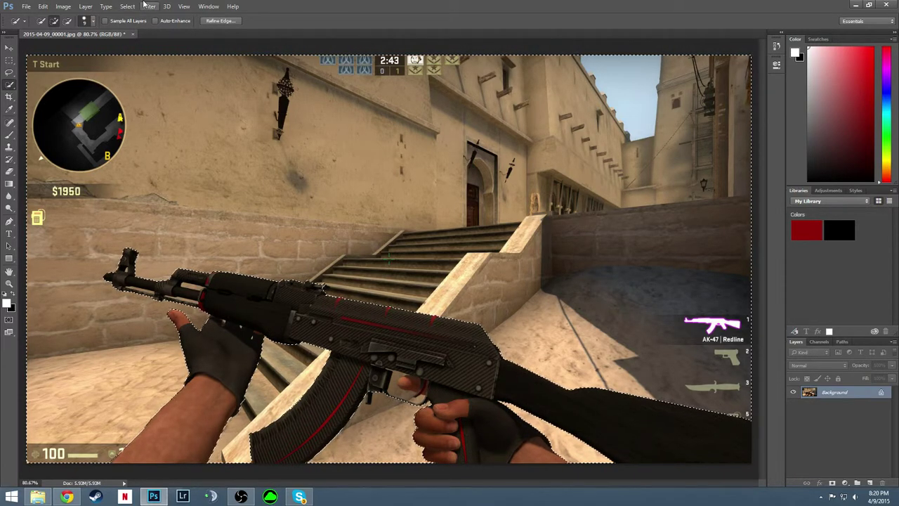
# - Apply a 15 px Field Blur to the selected background, with the blur pin placed over the rifle
pyautogui.click(145, 6)
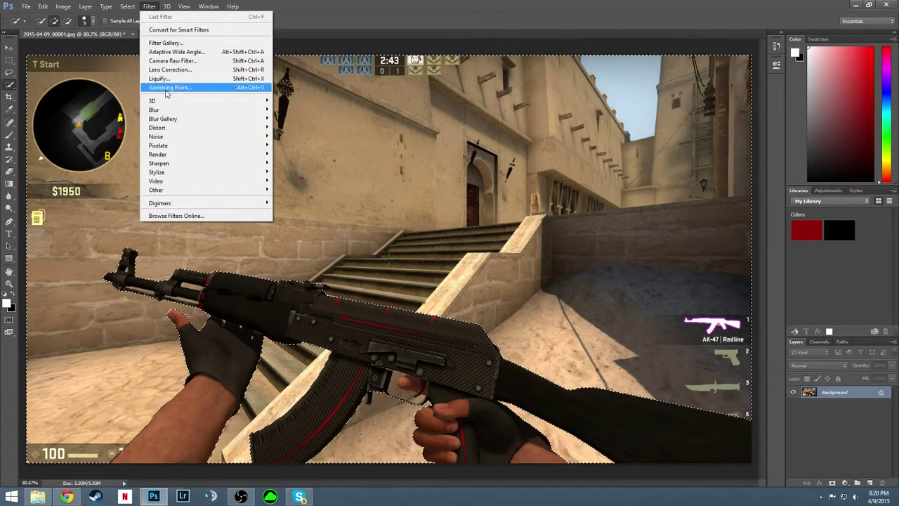
pyautogui.moveTo(232, 118)
pyautogui.click(292, 118)
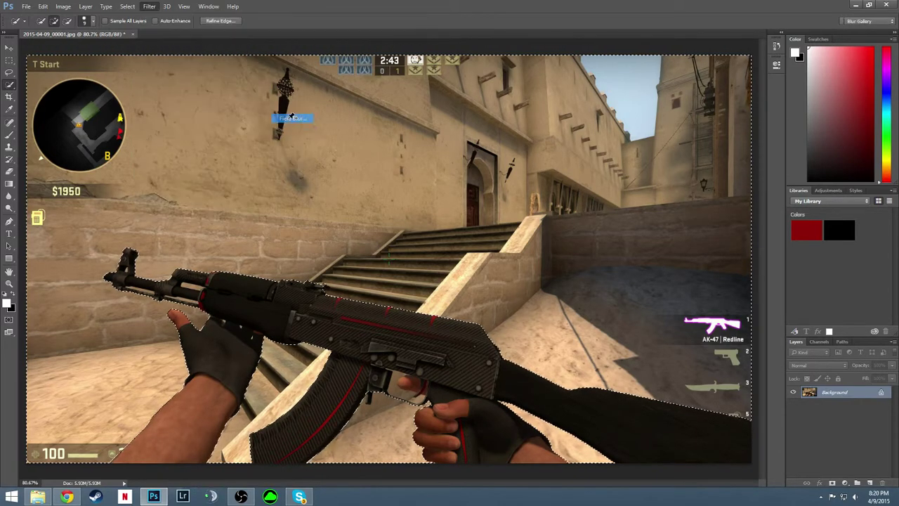
pyautogui.moveTo(385, 259); pyautogui.dragTo(361, 341)
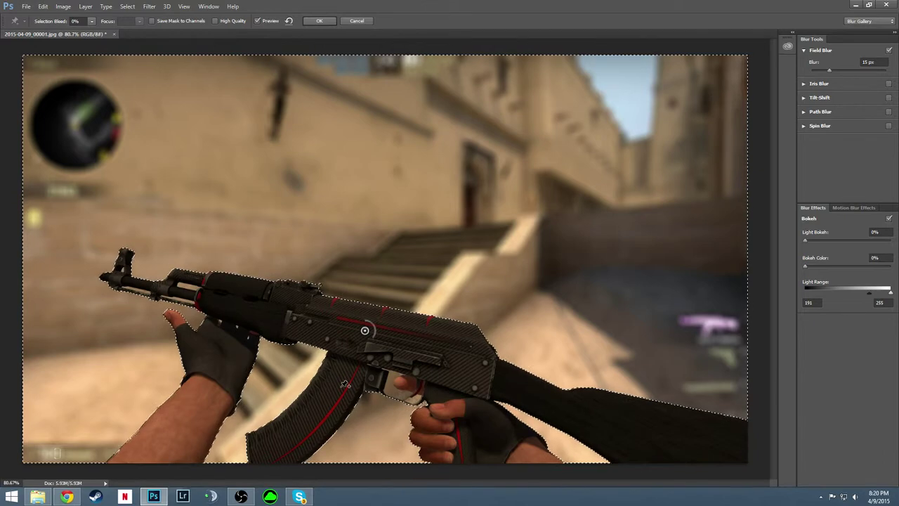
pyautogui.moveTo(368, 344); pyautogui.dragTo(373, 343)
pyautogui.press('Escape')
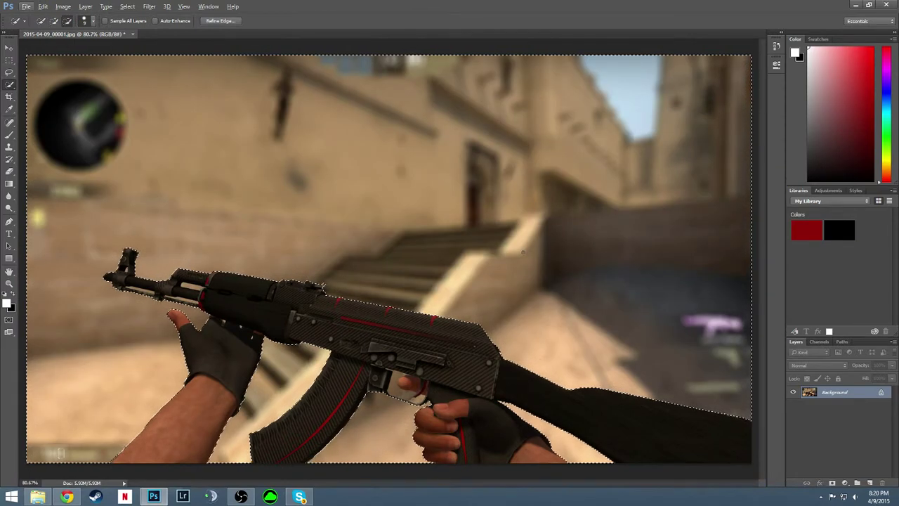
# - Clear the selection around the blurred background
pyautogui.hotkey('alt', 'd')
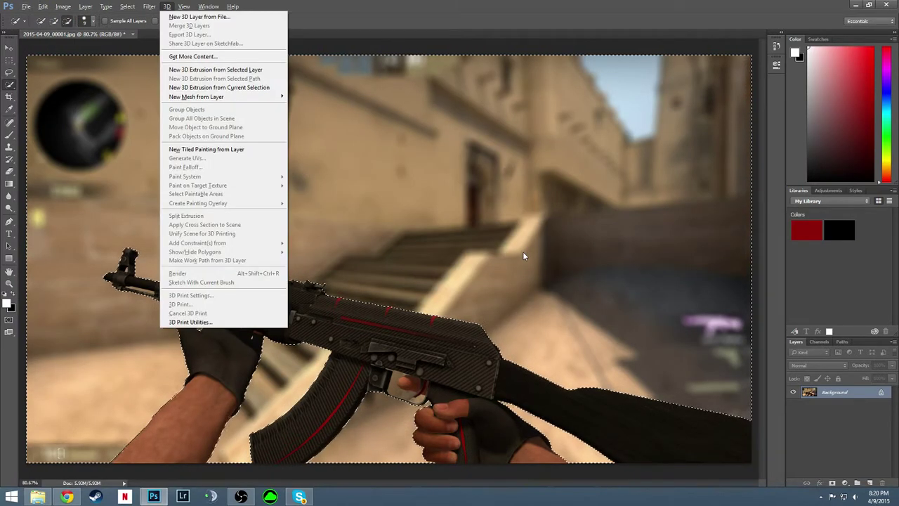
pyautogui.press('Escape')
pyautogui.hotkey('ctrl', 'd')
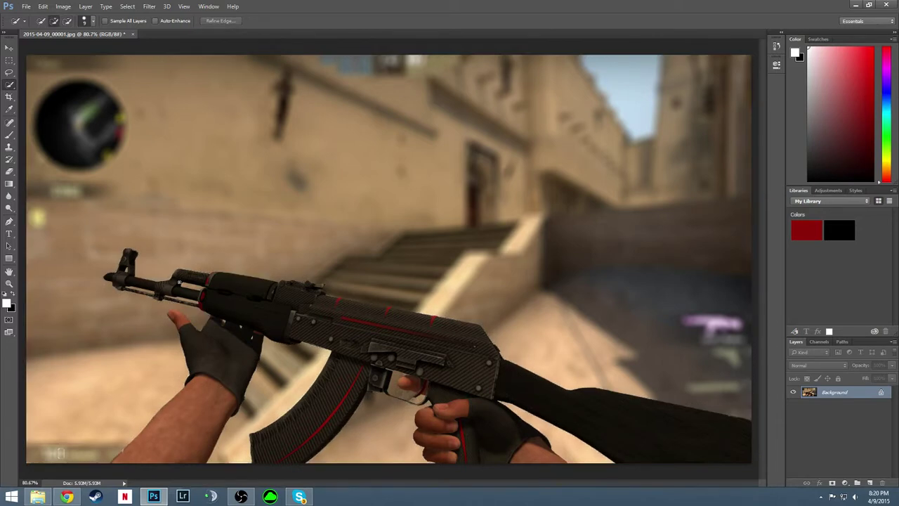
pyautogui.hotkey('ctrl', '-')
pyautogui.scroll(2, 424, 283)
pyautogui.scroll(-1, 424, 283)
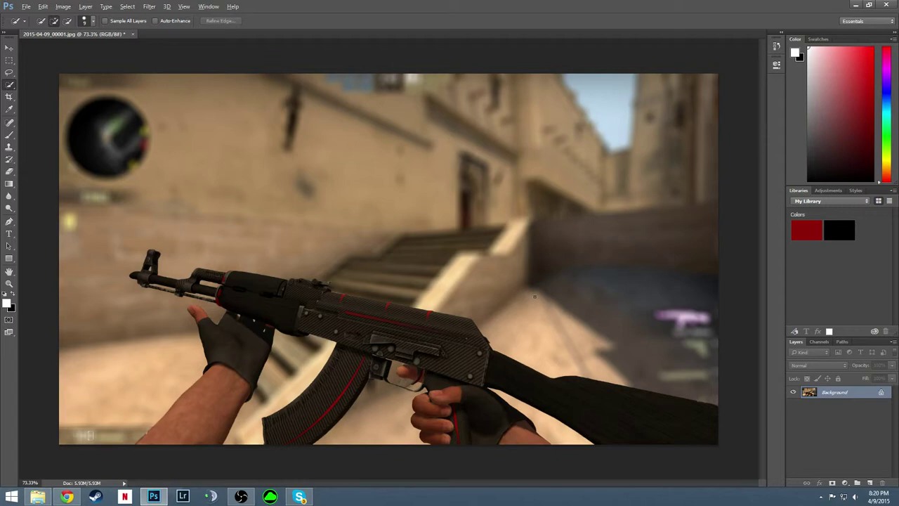
pyautogui.hotkey('ctrl', '+')
pyautogui.press('alt')
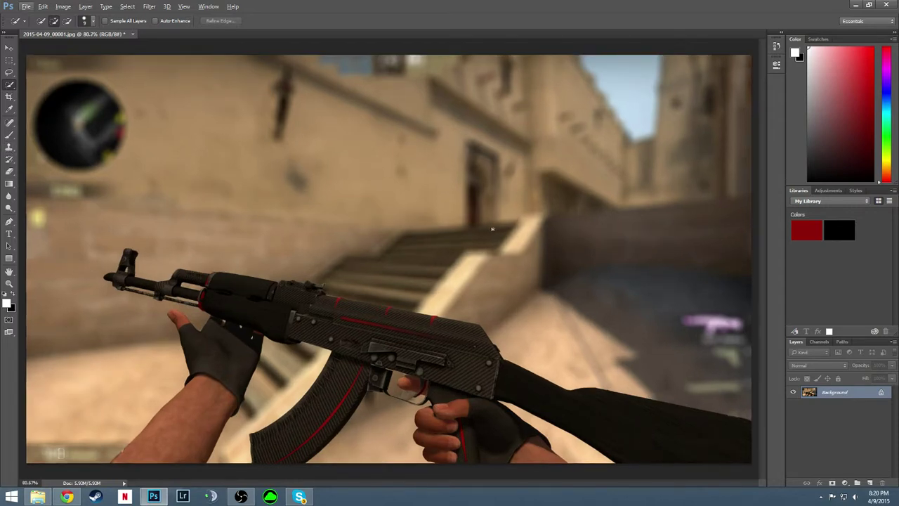
# - Add the white title "CS : GO MatchMaking" in 150 pt Aero Regular and position it fully inside the upper part of the image
pyautogui.click(9, 233)
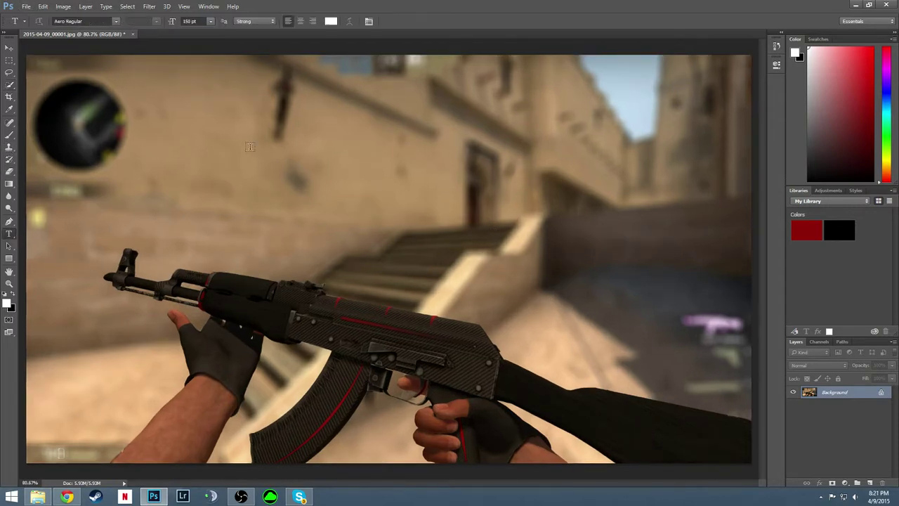
pyautogui.click(250, 148)
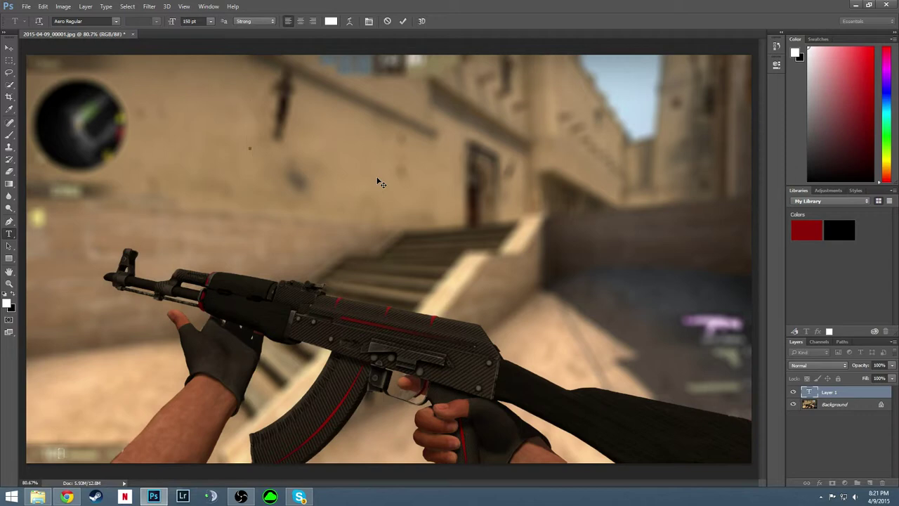
pyautogui.write('C')
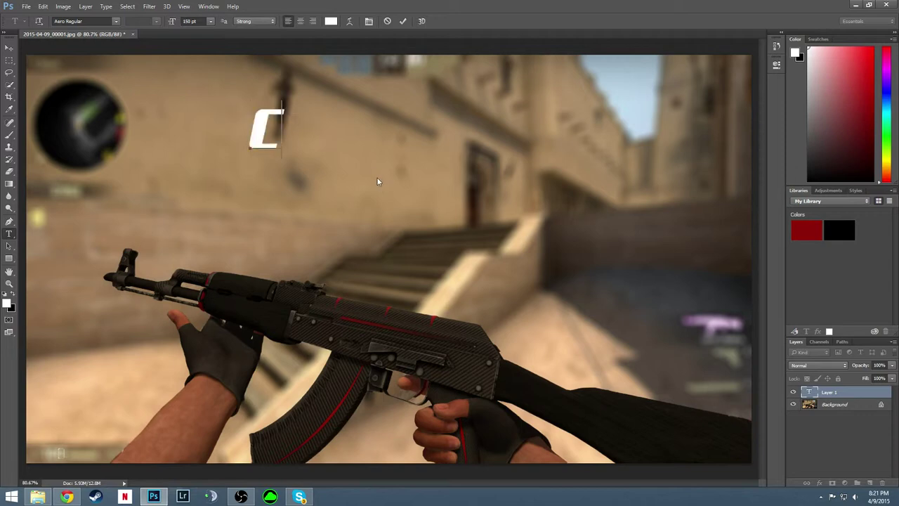
pyautogui.write('S')
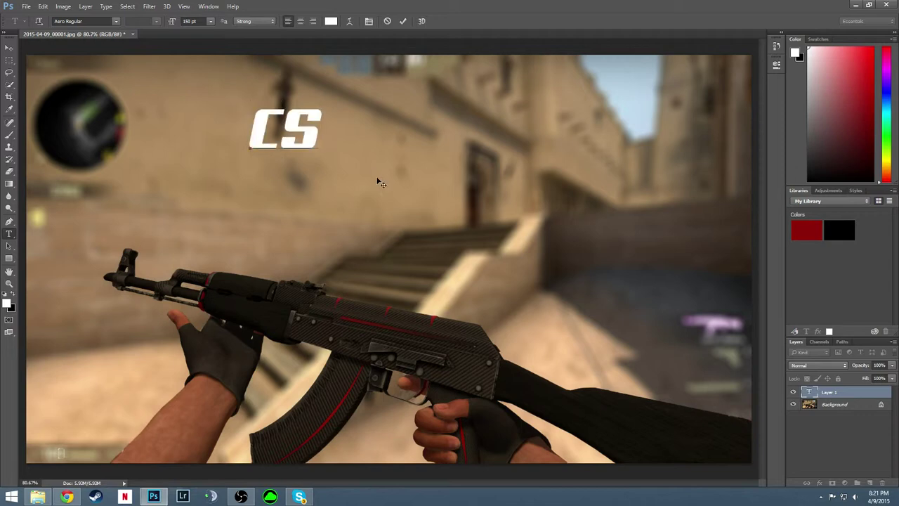
pyautogui.write(' :GO')
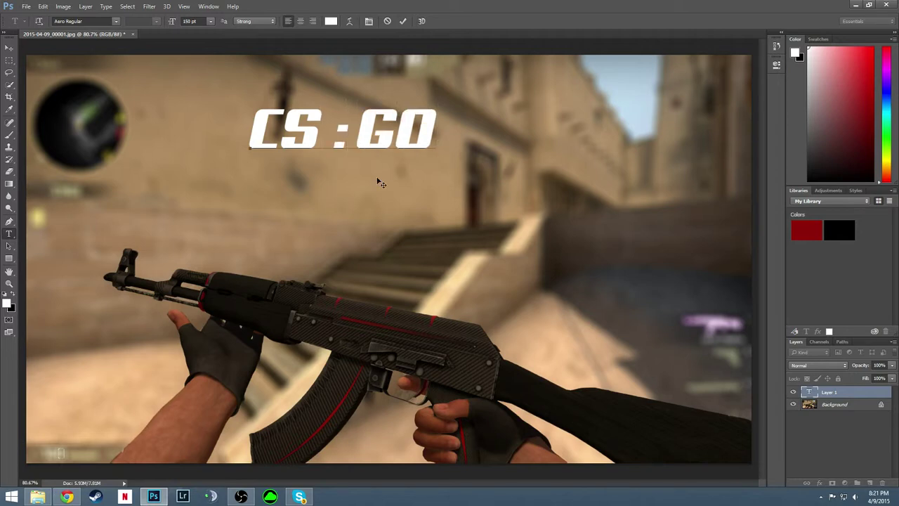
pyautogui.write(' M')
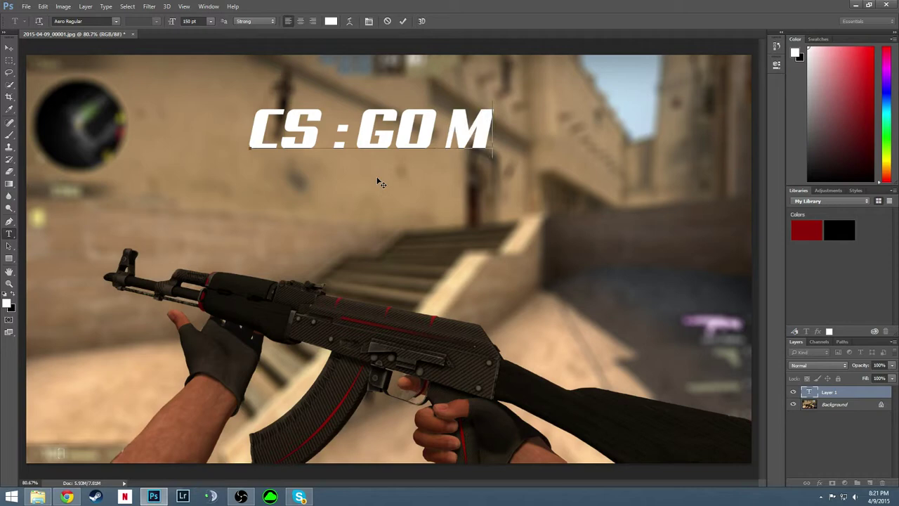
pyautogui.write('atchMaki')
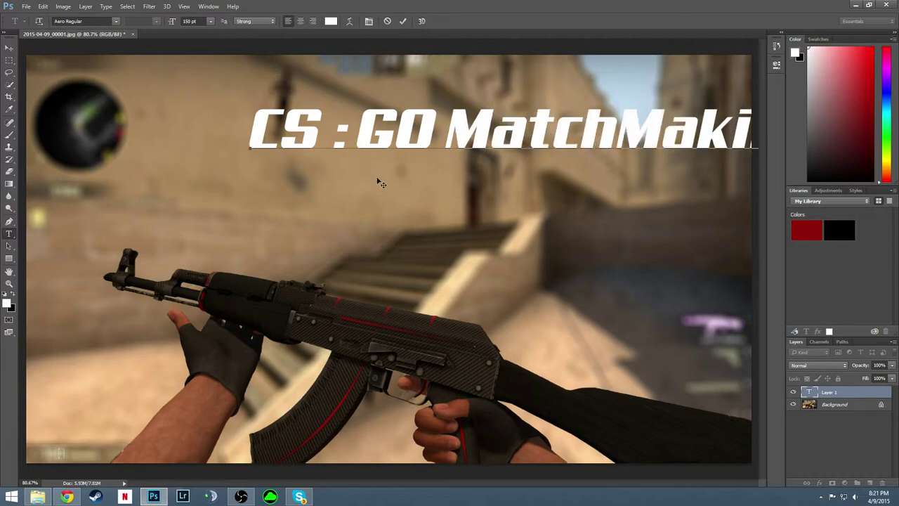
pyautogui.click(9, 46)
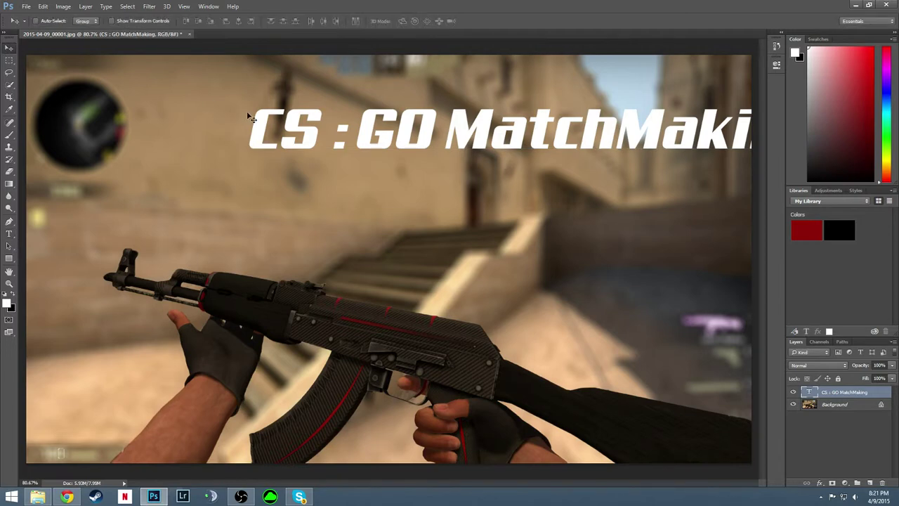
pyautogui.moveTo(248, 121); pyautogui.dragTo(120, 113)
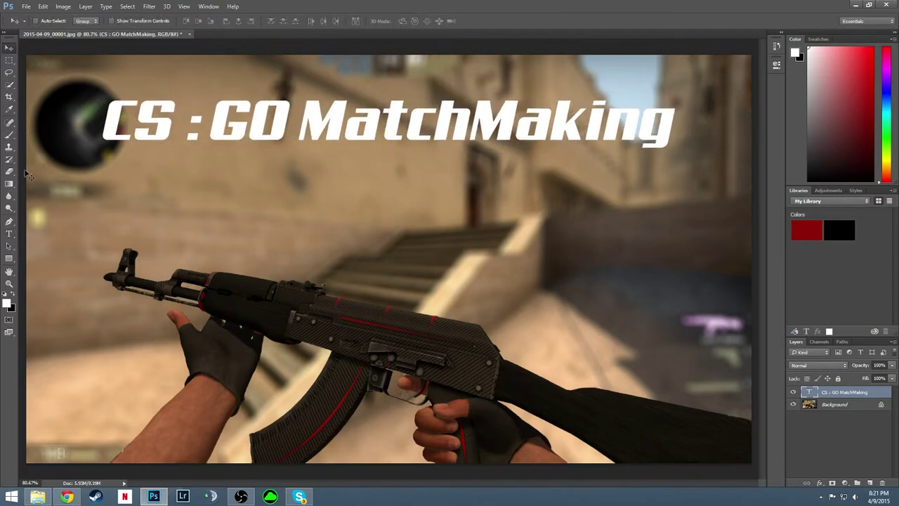
# - Try to recolour the title with the dark red 94100b sampled from the magazine's stripe
pyautogui.click(9, 233)
pyautogui.click(251, 128)
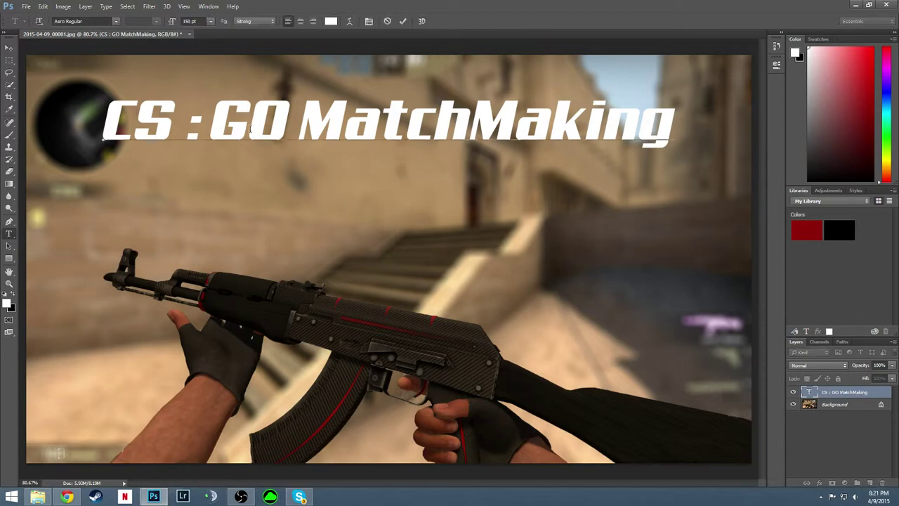
pyautogui.click(331, 21)
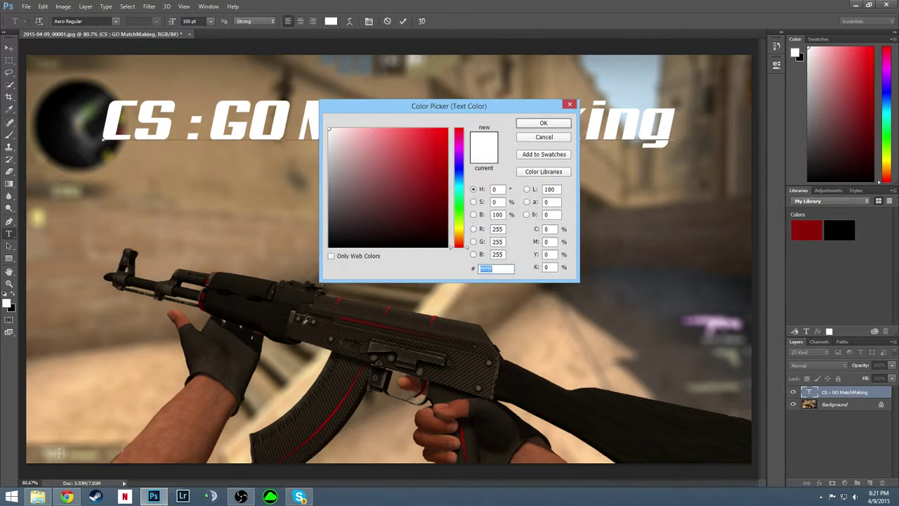
pyautogui.press('super')
pyautogui.press('super')
pyautogui.click(344, 400)
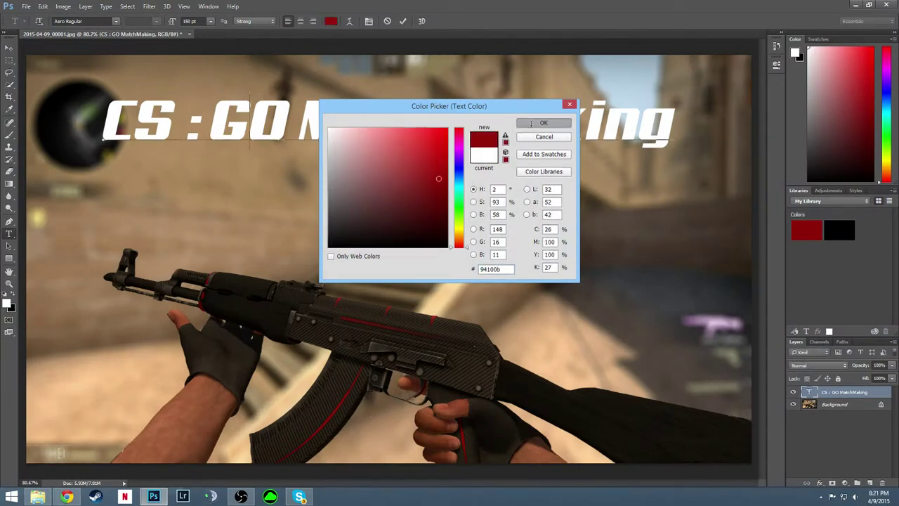
pyautogui.click(543, 123)
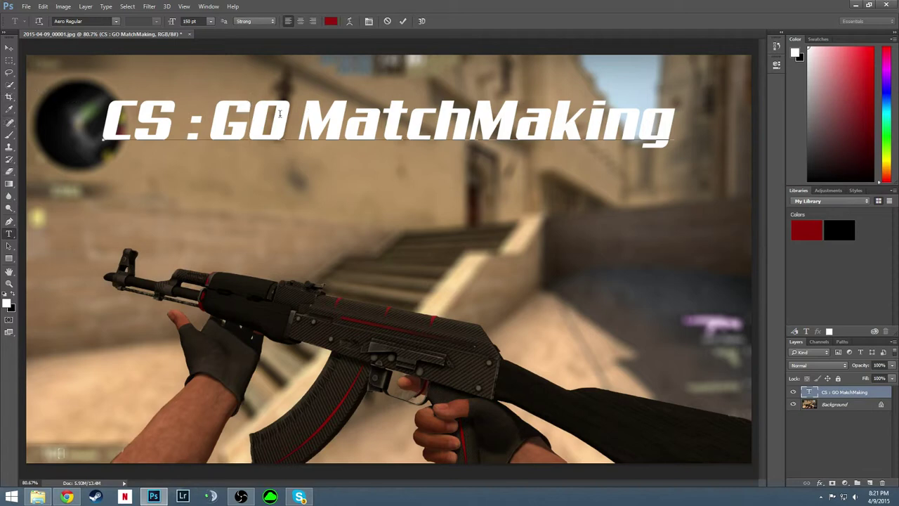
# - Recolour the entire title text with the dark red 82120f sampled from the magazine's stripe
pyautogui.hotkey('ctrl', 'a')
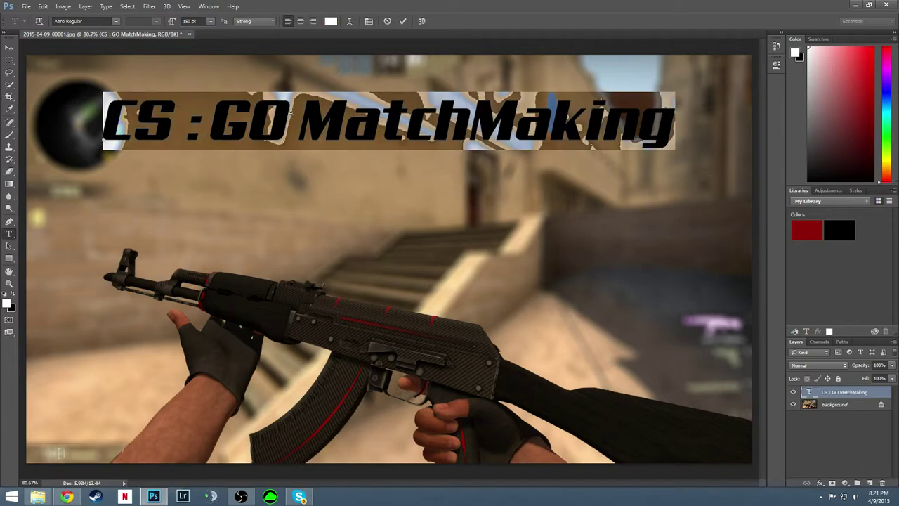
pyautogui.click(330, 21)
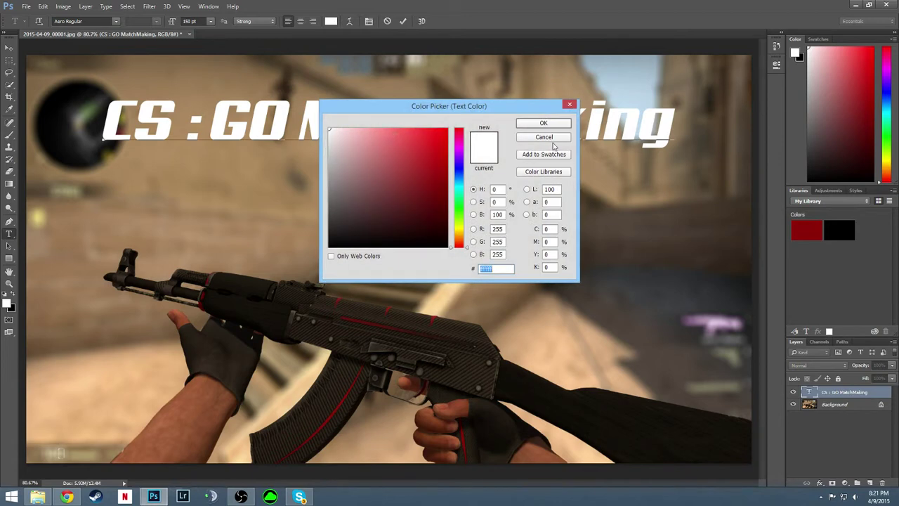
pyautogui.click(349, 391)
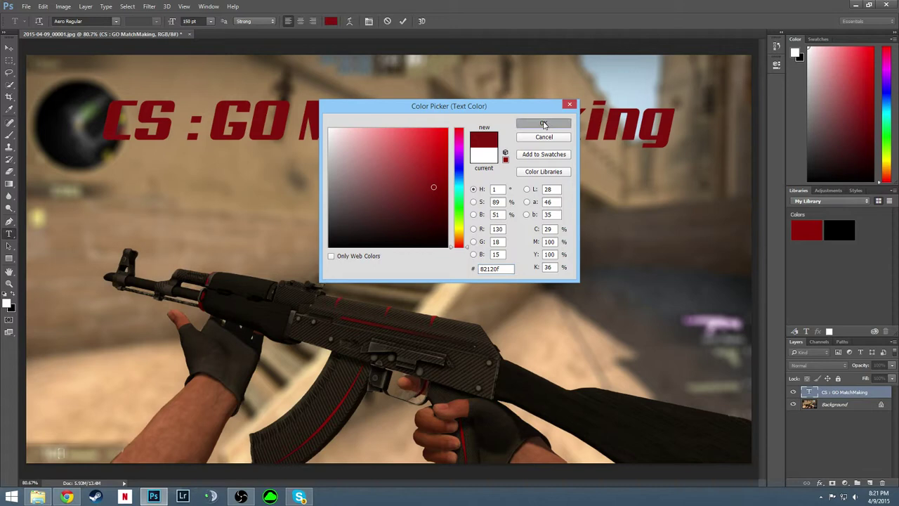
pyautogui.click(543, 123)
pyautogui.click(9, 48)
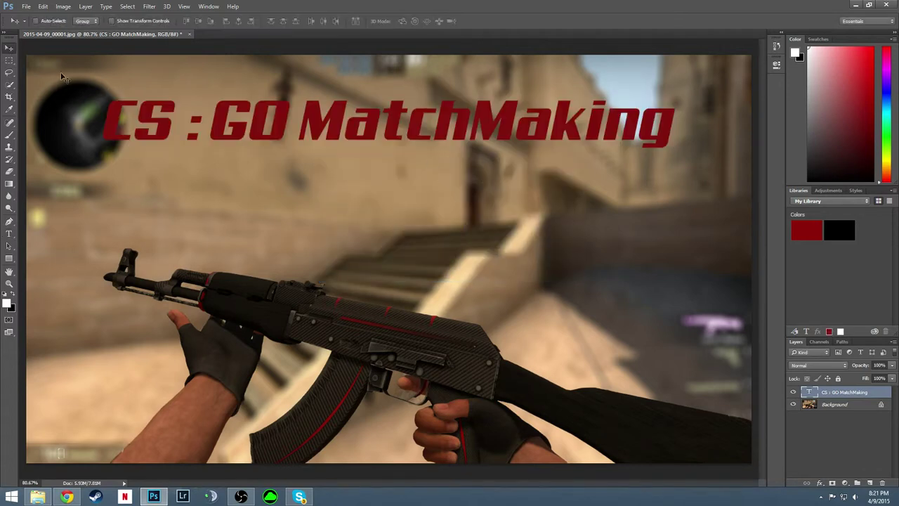
# - Add a black 7 px Stroke layer style positioned outside the title text
pyautogui.click(167, 7)
pyautogui.moveTo(132, 6)
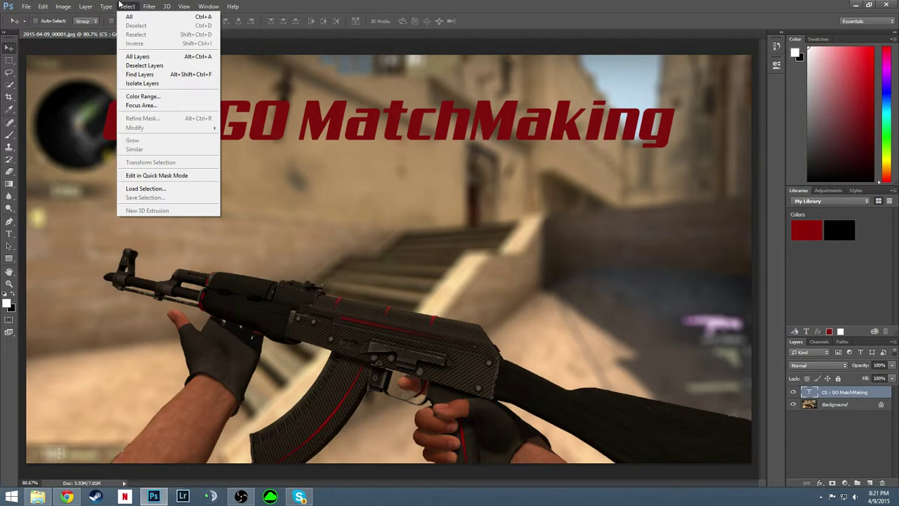
pyautogui.moveTo(92, 6)
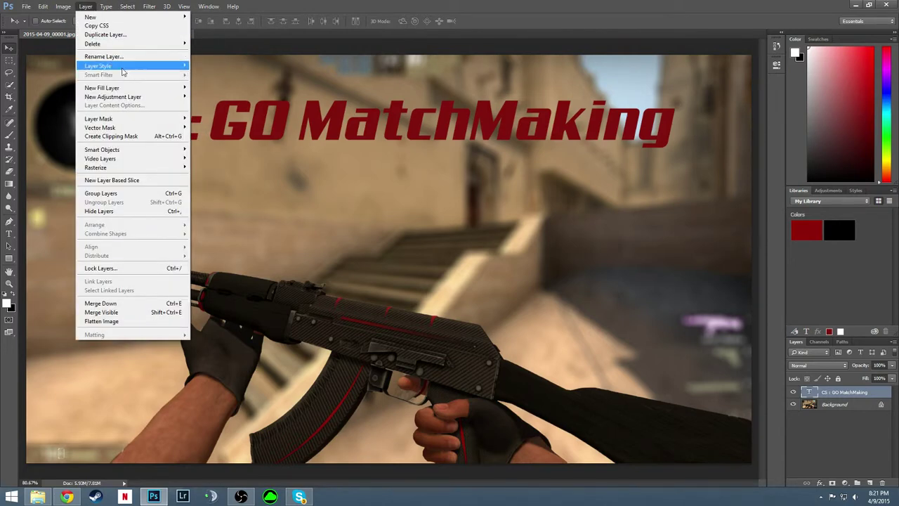
pyautogui.moveTo(124, 66)
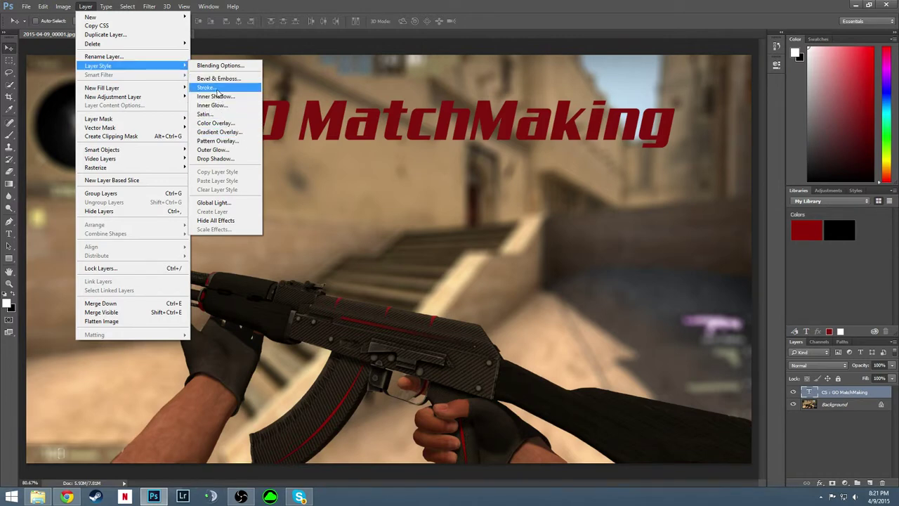
pyautogui.click(210, 87)
pyautogui.click(481, 253)
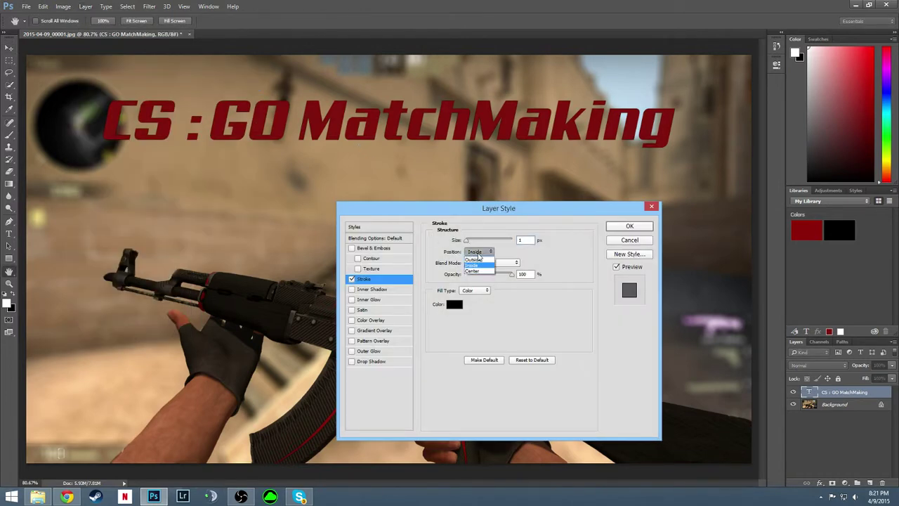
pyautogui.click(475, 253)
pyautogui.doubleClick(525, 240)
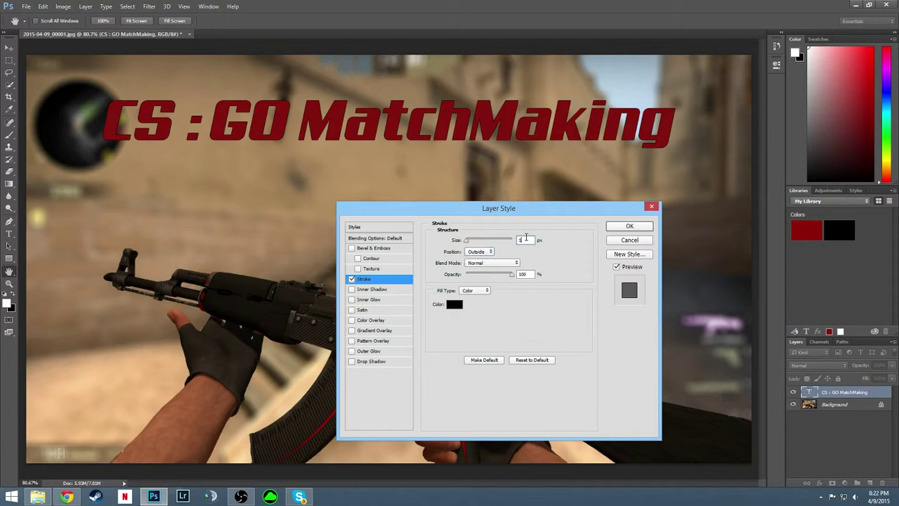
pyautogui.write('3')
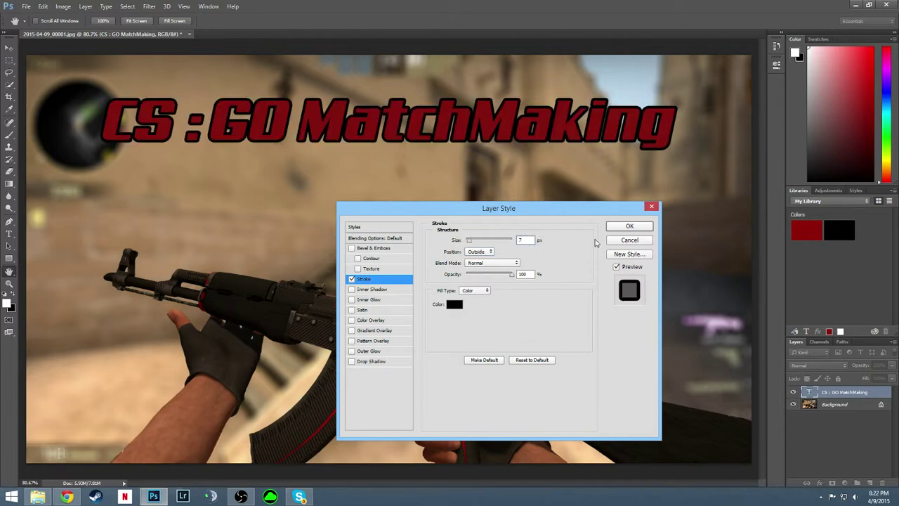
pyautogui.click(629, 226)
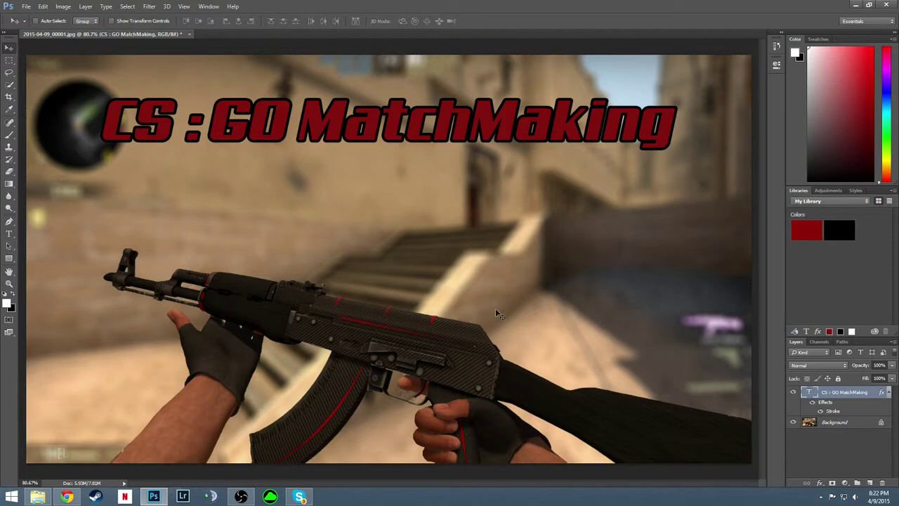
# - Add the text "#2" in dark red 150 pt Aero Regular and centre it just beneath the "CS : GO MatchMaking" title
pyautogui.click(9, 233)
pyautogui.click(320, 201)
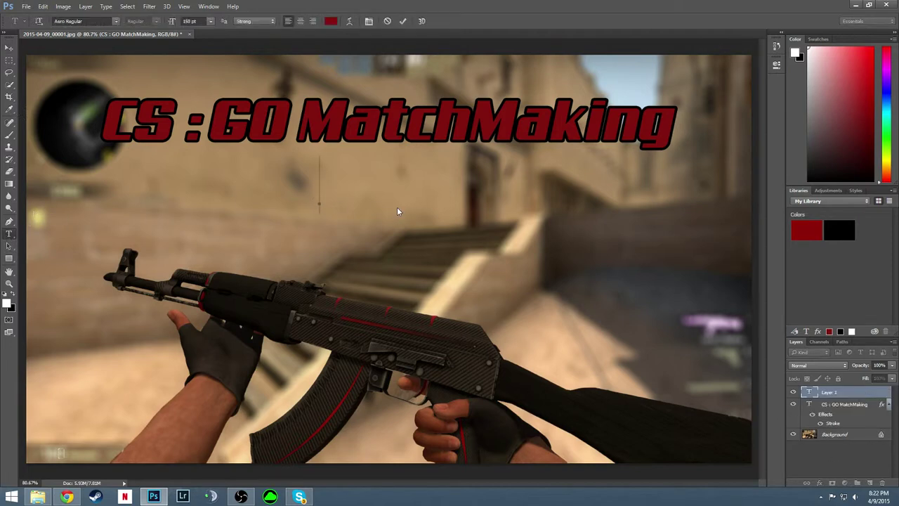
pyautogui.write('#2')
pyautogui.click(9, 45)
pyautogui.moveTo(364, 187); pyautogui.dragTo(395, 182)
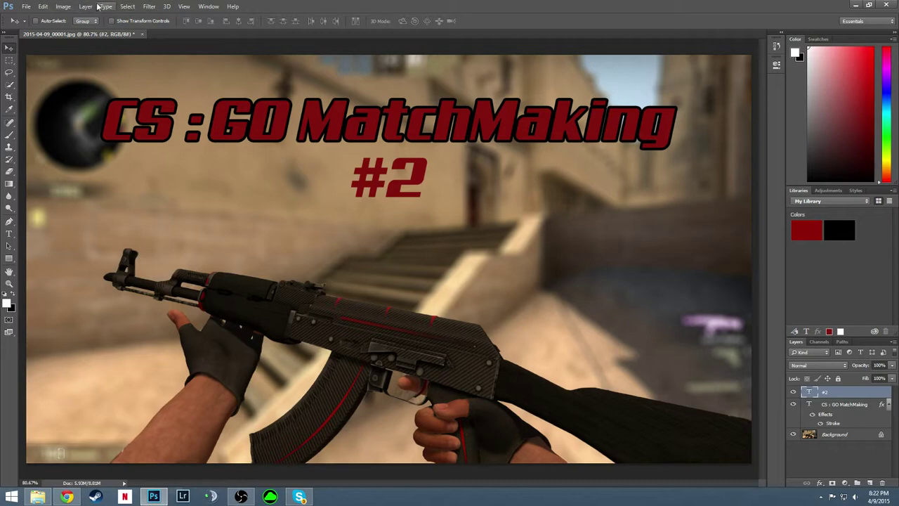
# - Add a black 7 px Stroke layer style positioned outside the "#2" text
pyautogui.click(127, 6)
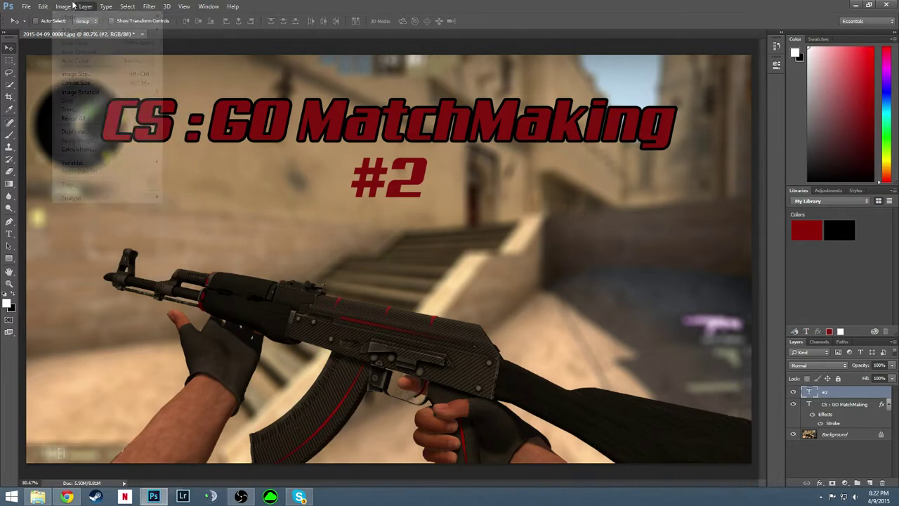
pyautogui.moveTo(173, 66)
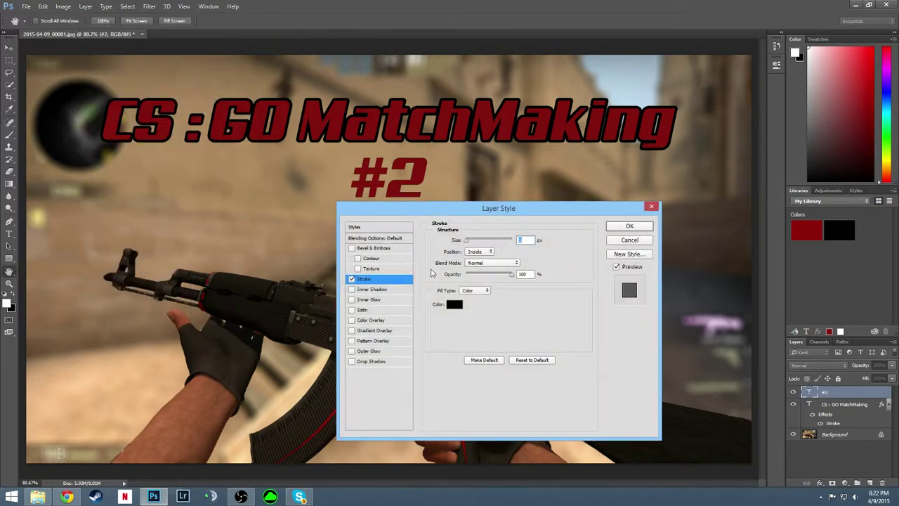
pyautogui.click(492, 253)
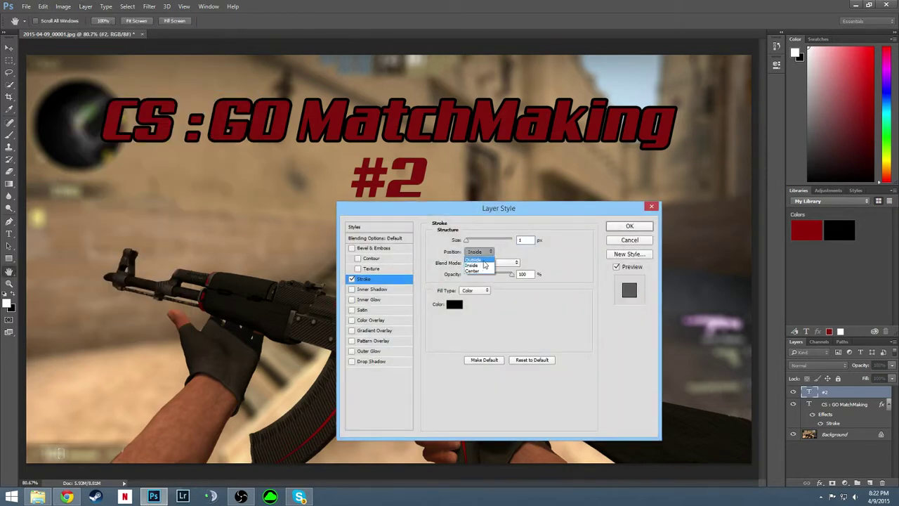
pyautogui.click(480, 252)
pyautogui.click(527, 243)
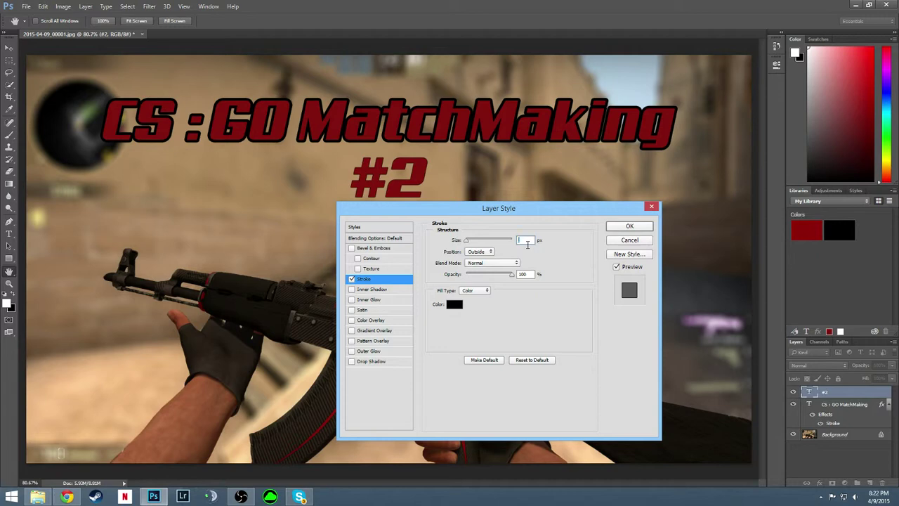
pyautogui.press('BackSpace')
pyautogui.write('7')
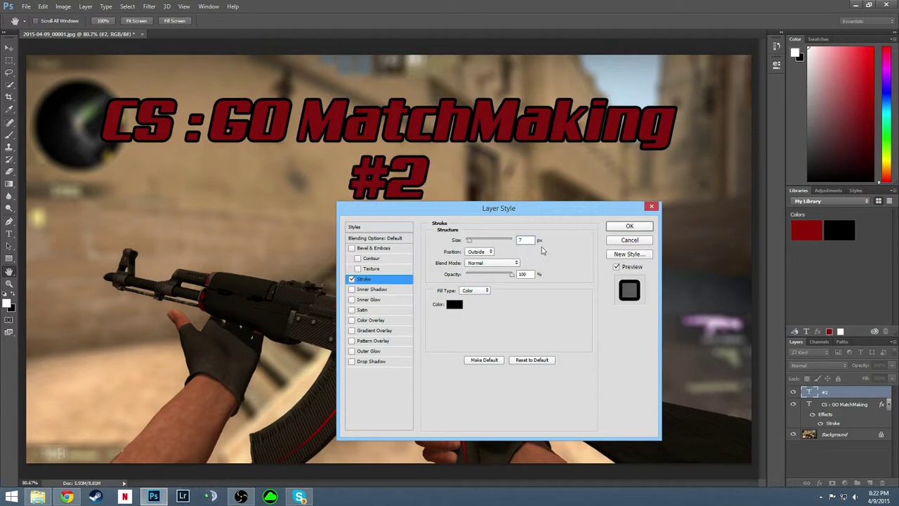
pyautogui.click(627, 227)
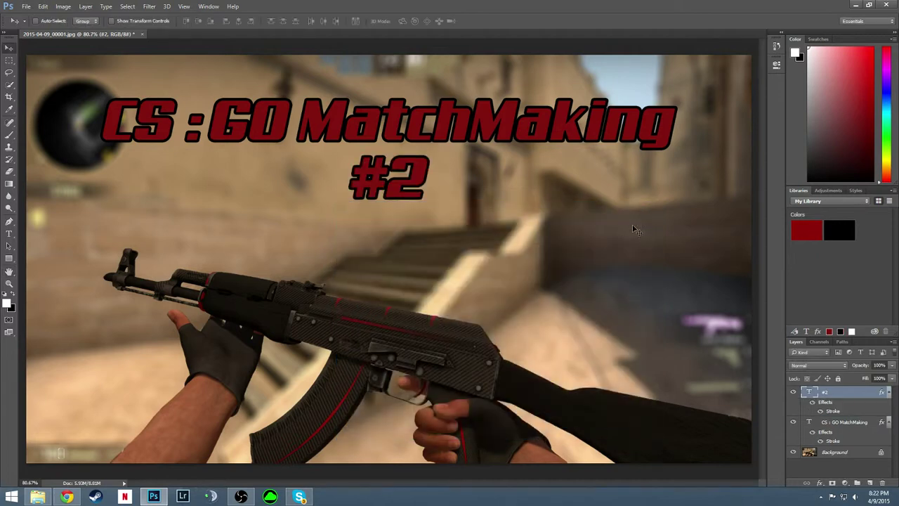
# - Combine the "#2" and "CS : GO MatchMaking" text layers into a single Smart Object
pyautogui.keyDown('ctrl'); pyautogui.click(835, 425); pyautogui.keyUp('ctrl')
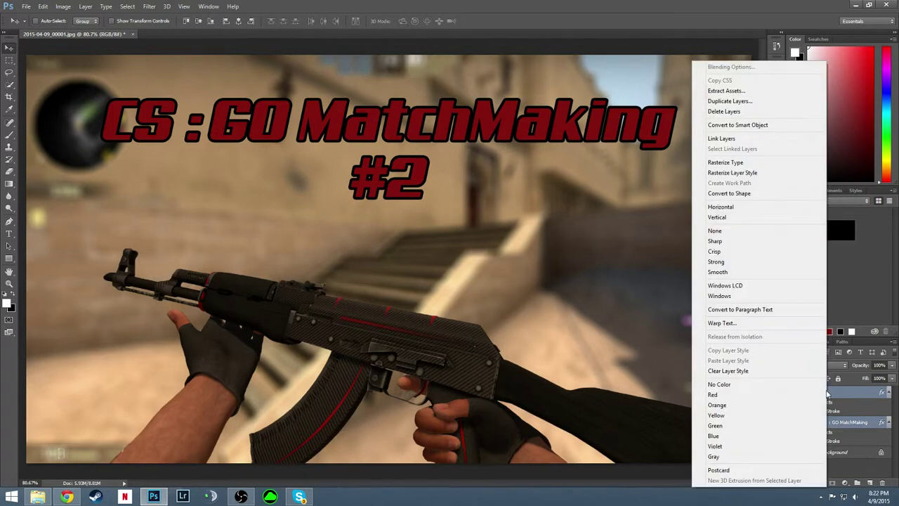
pyautogui.rightClick(829, 396)
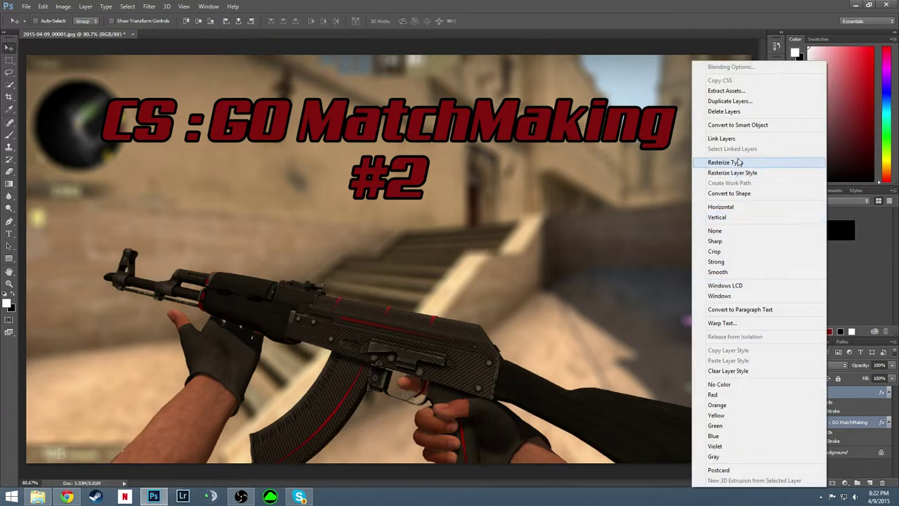
pyautogui.click(733, 125)
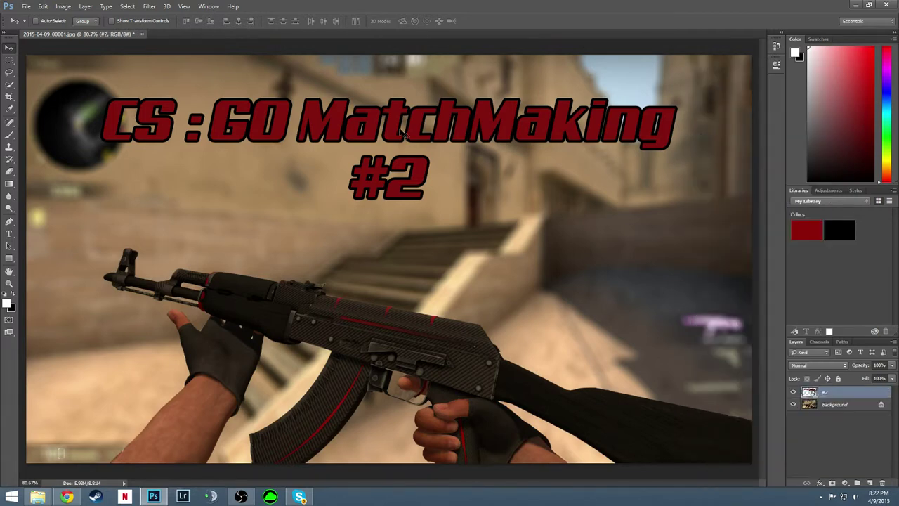
# - Scale the combined title up to about 102% with Free Transform and centre it horizontally in the upper part of the image
pyautogui.moveTo(403, 134)
pyautogui.mouseDown()
pyautogui.moveTo(413, 131)
pyautogui.moveTo(400, 132)
pyautogui.mouseUp()
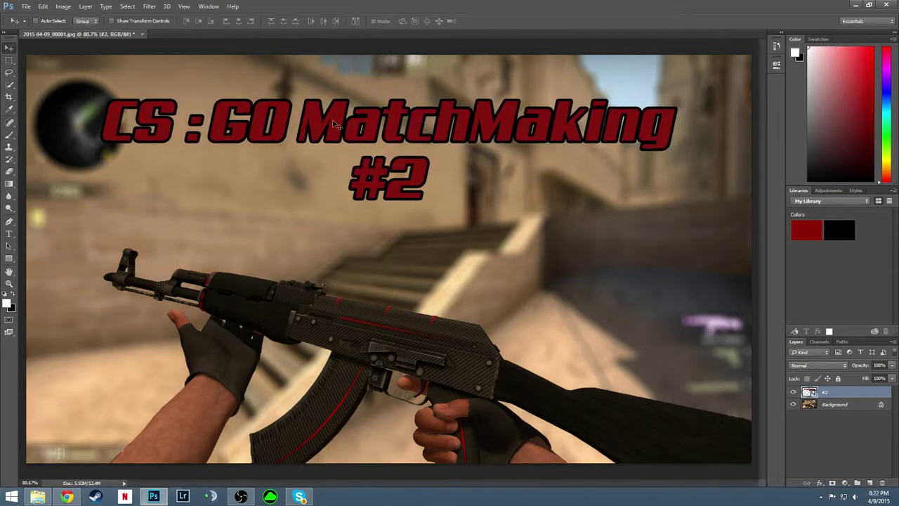
pyautogui.hotkey('ctrl', 't')
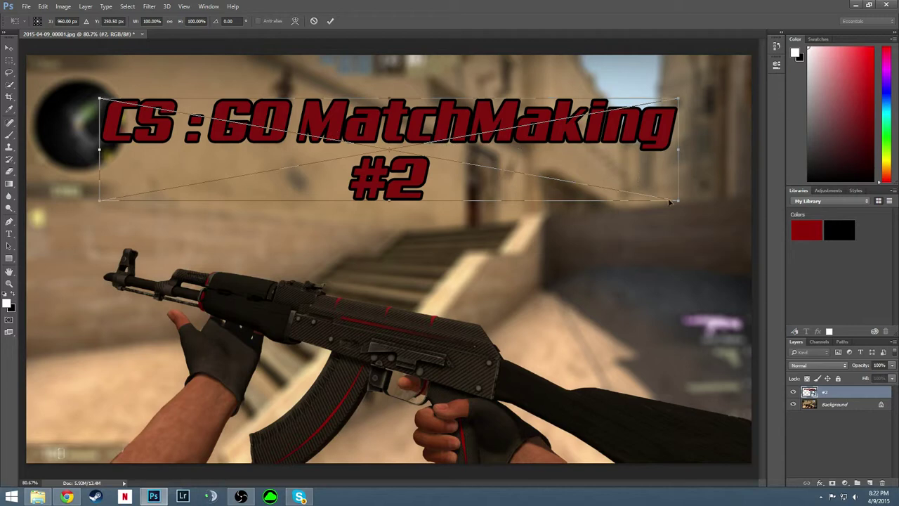
pyautogui.moveTo(678, 202); pyautogui.dragTo(687, 227)
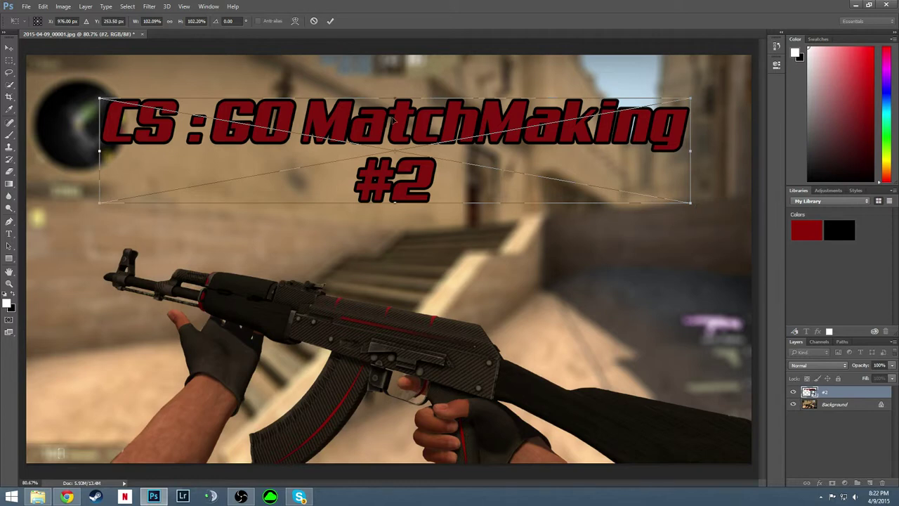
pyautogui.moveTo(395, 120)
pyautogui.mouseDown()
pyautogui.moveTo(394, 128)
pyautogui.moveTo(464, 131)
pyautogui.moveTo(334, 132)
pyautogui.moveTo(394, 136)
pyautogui.moveTo(395, 127)
pyautogui.moveTo(397, 139)
pyautogui.moveTo(396, 128)
pyautogui.mouseUp()
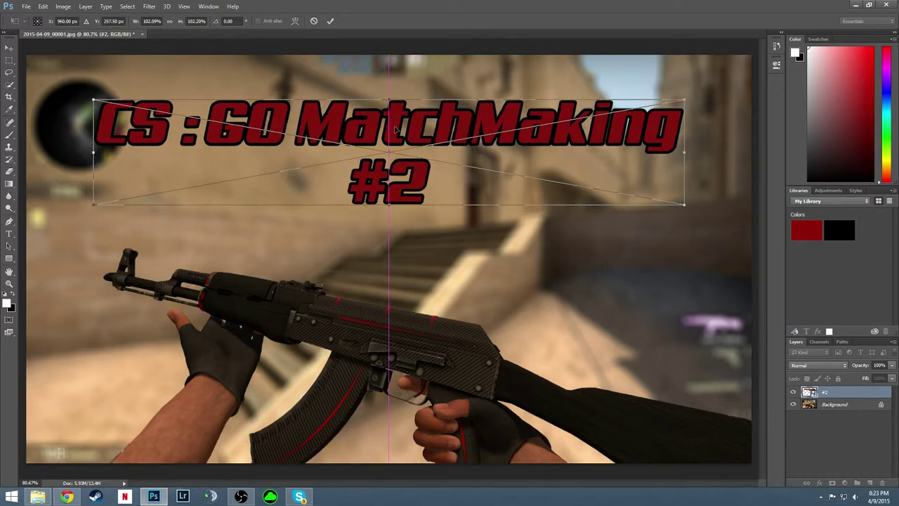
pyautogui.press('Return')
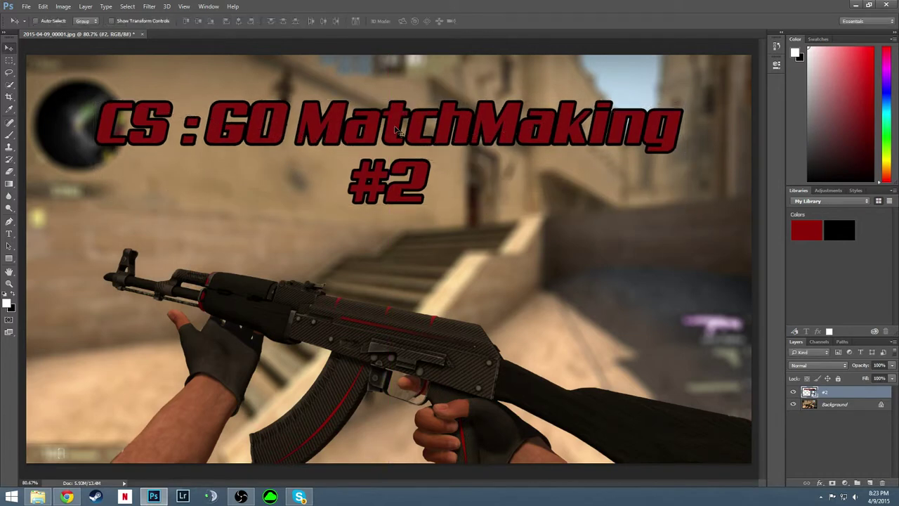